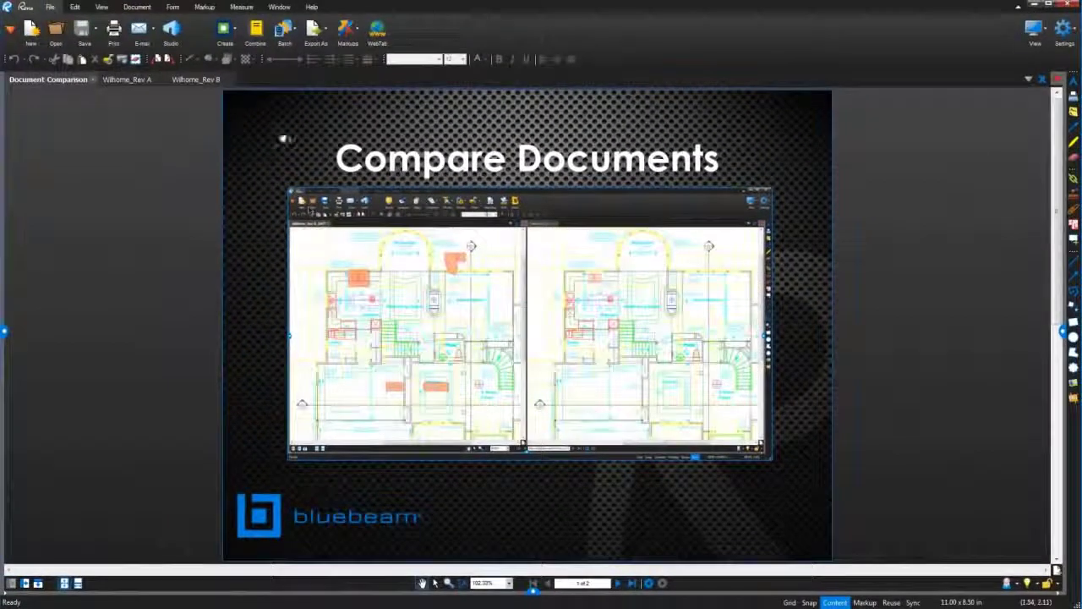
Start a document comparison and choose Wilhome_Rev A.pdf as Document A.
{"action": "left_click", "coordinate": [137, 7]}
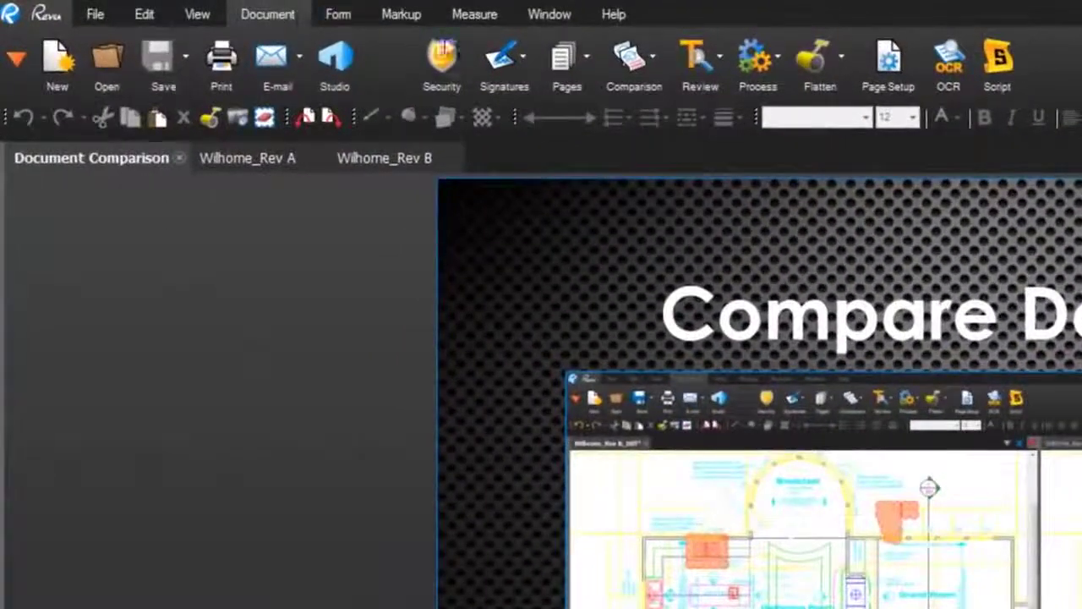
{"action": "left_click", "coordinate": [635, 72]}
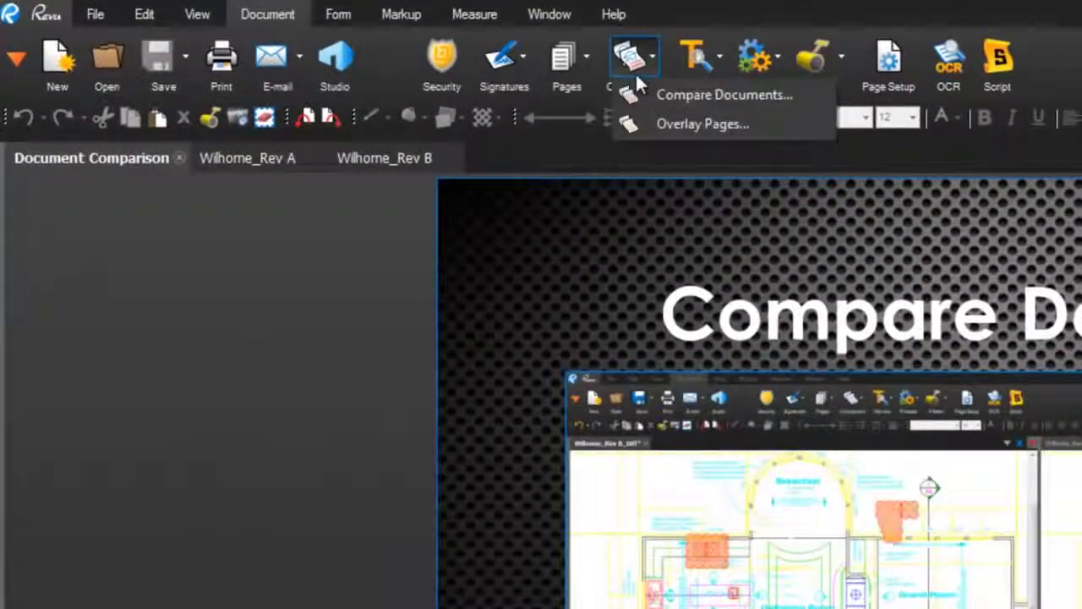
{"action": "left_click", "coordinate": [745, 97]}
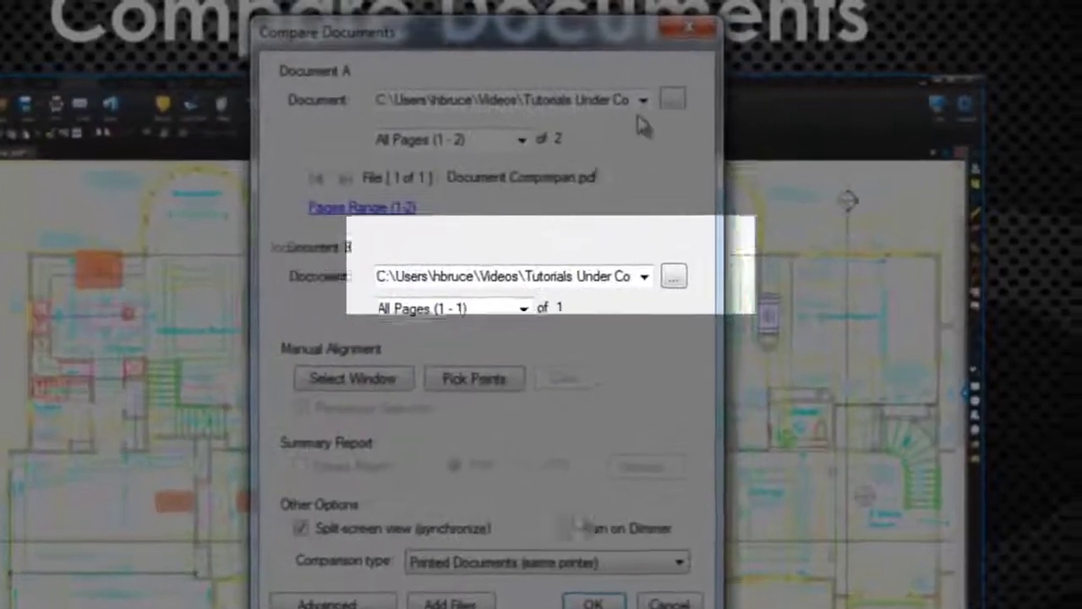
{"action": "left_click", "coordinate": [695, 92]}
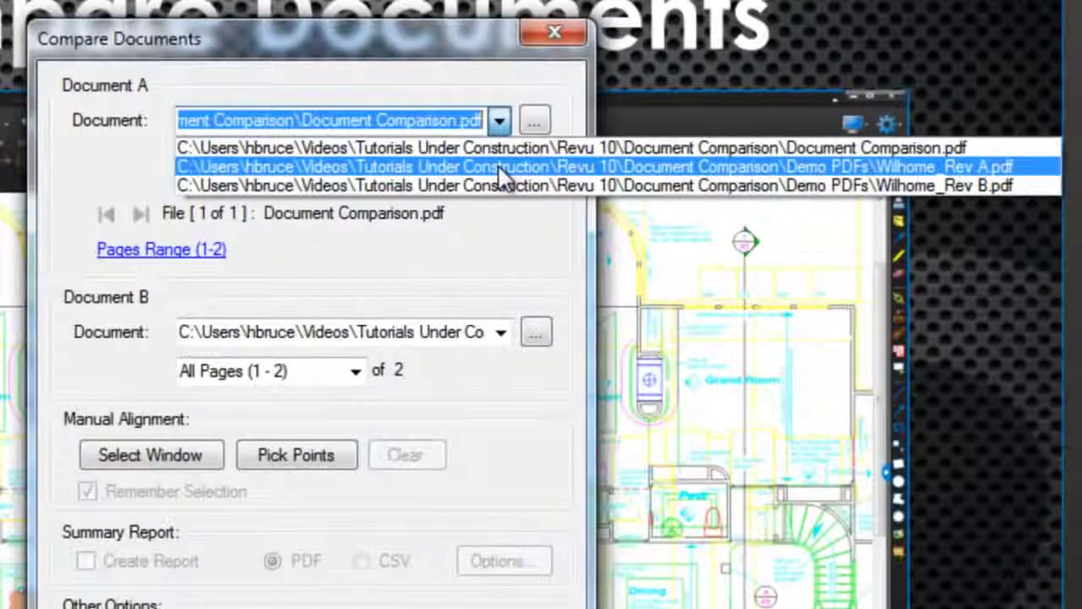
{"action": "left_click", "coordinate": [499, 168]}
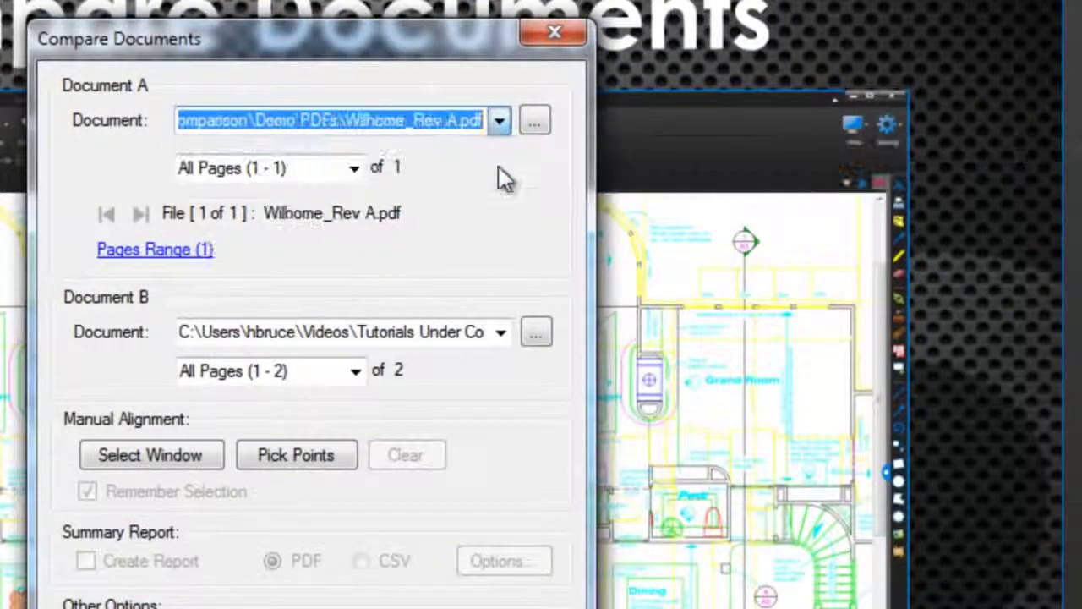
Choose Wilhome_Rev B.pdf from the Demo PDFs folder as Document B of the comparison.
{"action": "left_click", "coordinate": [535, 332]}
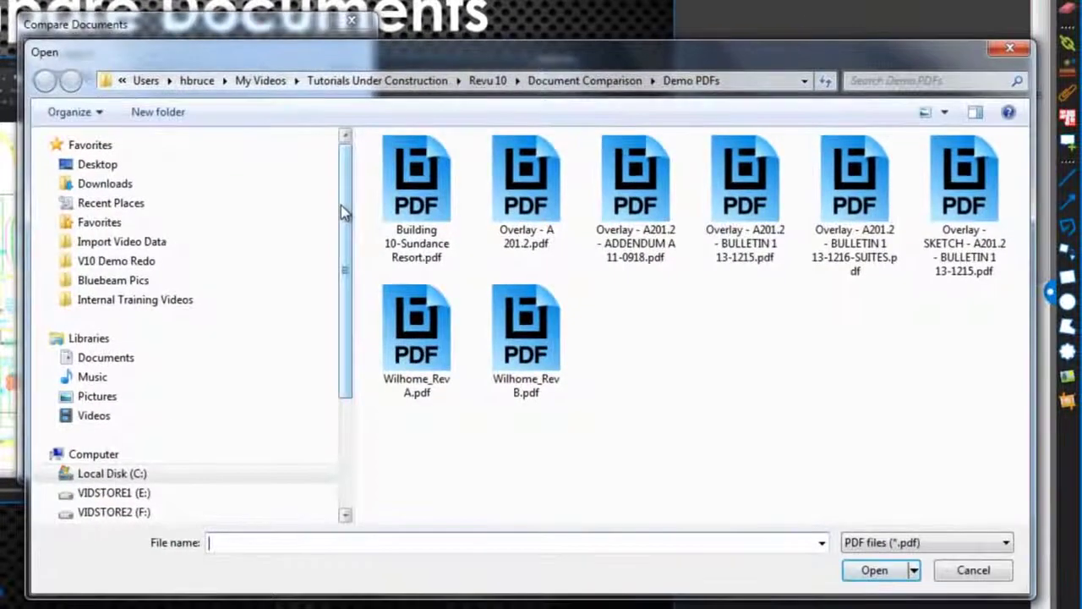
{"action": "left_click", "coordinate": [554, 324]}
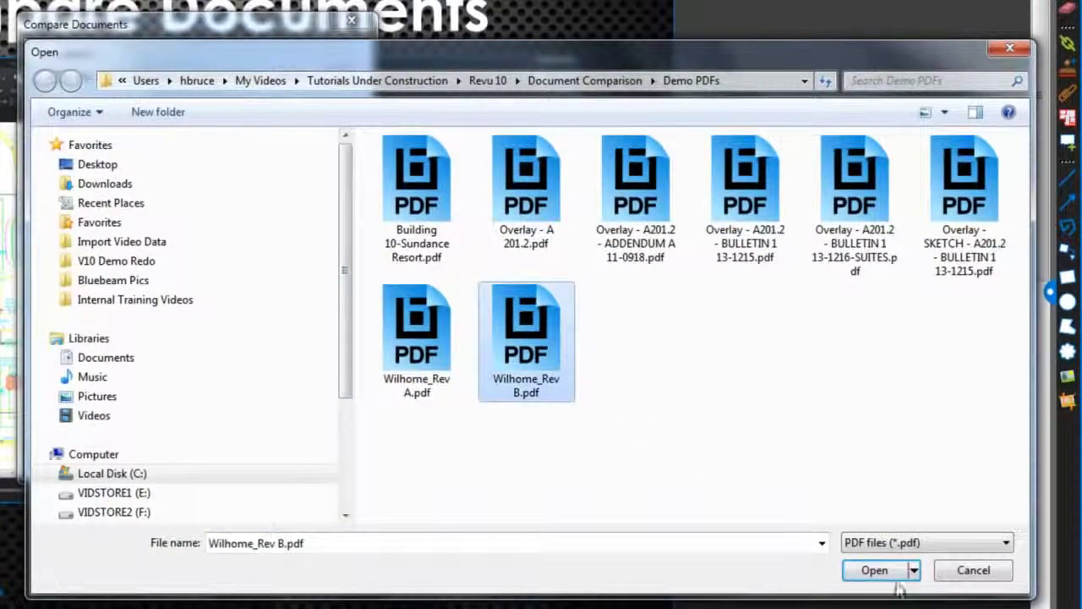
{"action": "left_click", "coordinate": [874, 569]}
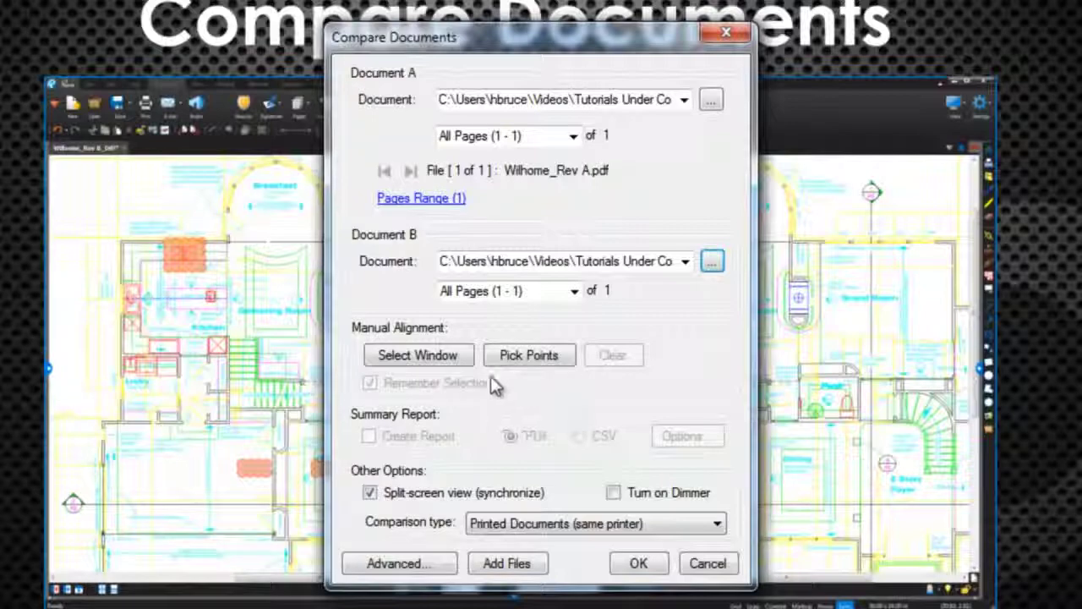
Define a comparison window around the drawing area inside the sheet border, excluding the title block, and clear that alignment.
{"action": "left_click", "coordinate": [457, 355]}
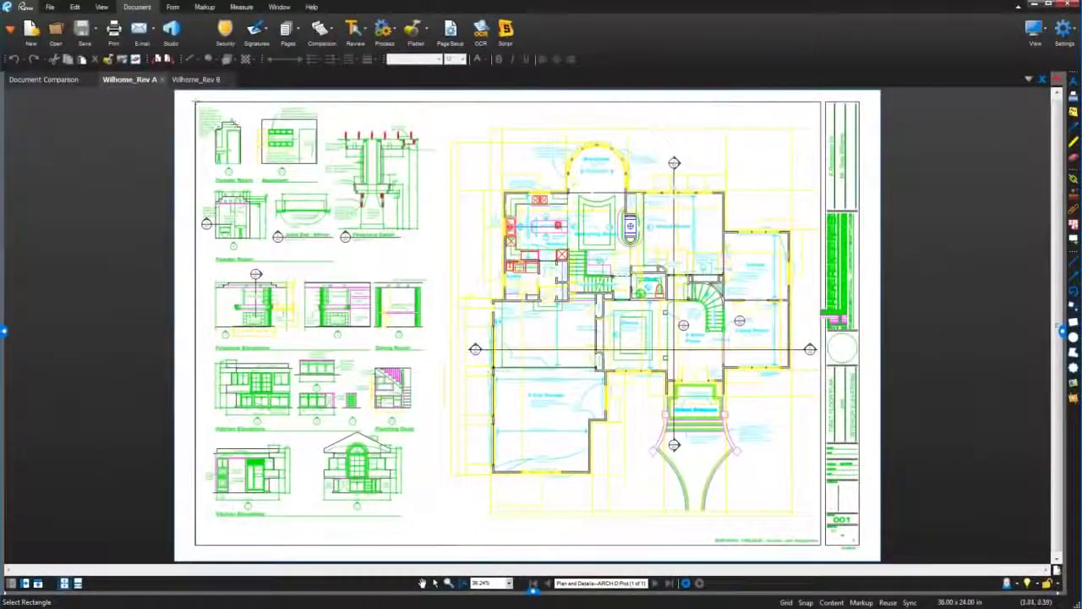
{"action": "left_click_drag", "start_coordinate": [195, 101], "coordinate": [820, 547]}
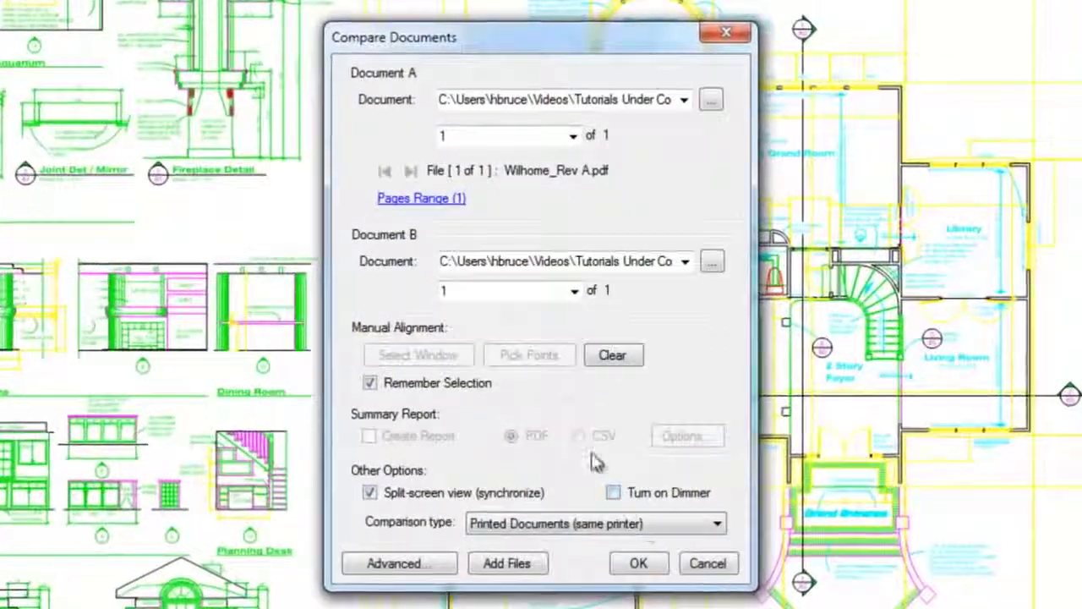
{"action": "left_click", "coordinate": [601, 357]}
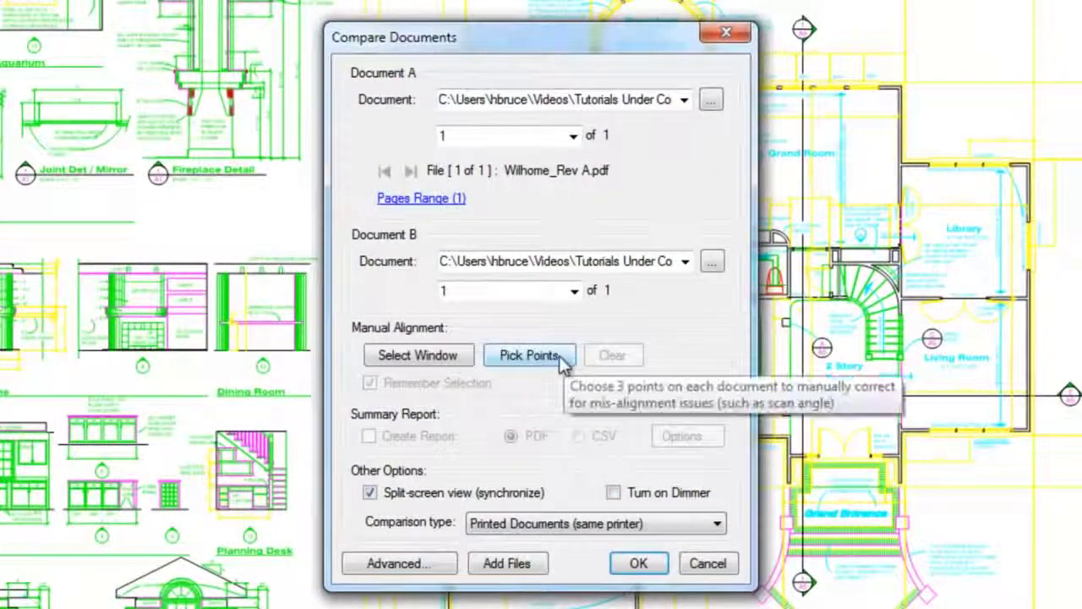
Pick three alignment points on Rev A: the kitchen's upper-left corner, the Grand Room's upper-right corner and the garage's lower-left corner.
{"action": "left_click", "coordinate": [561, 357]}
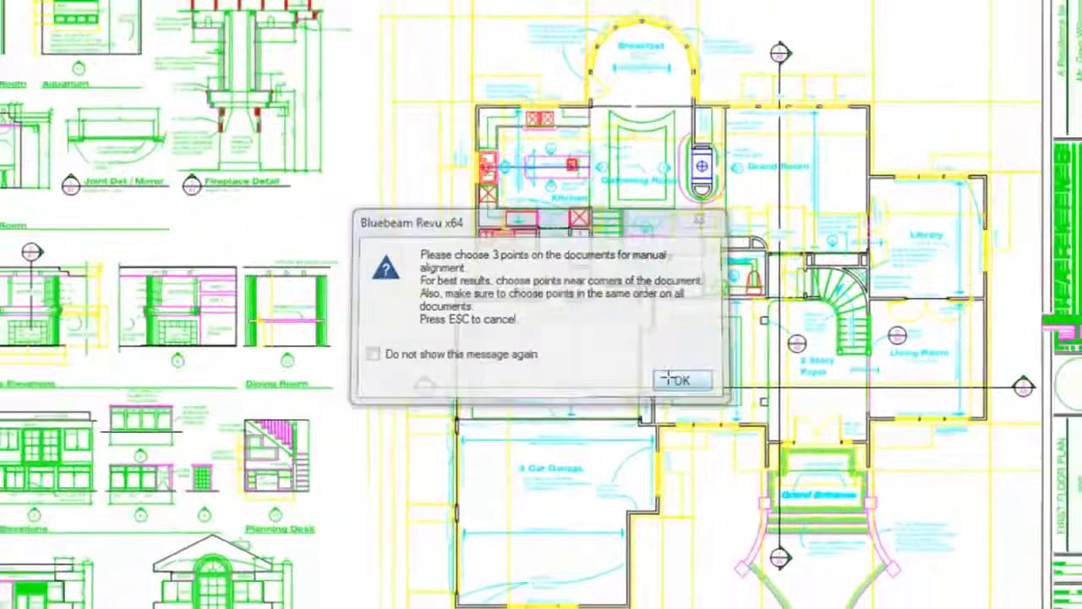
{"action": "left_click", "coordinate": [695, 389]}
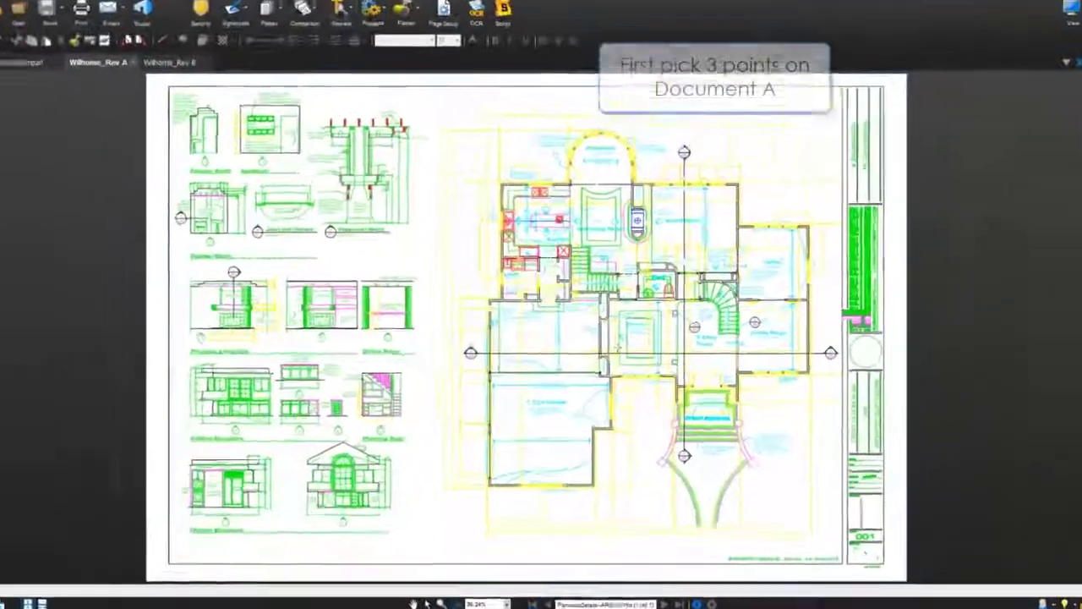
{"action": "scroll", "coordinate": [597, 251], "scroll_direction": "up", "scroll_amount": 6}
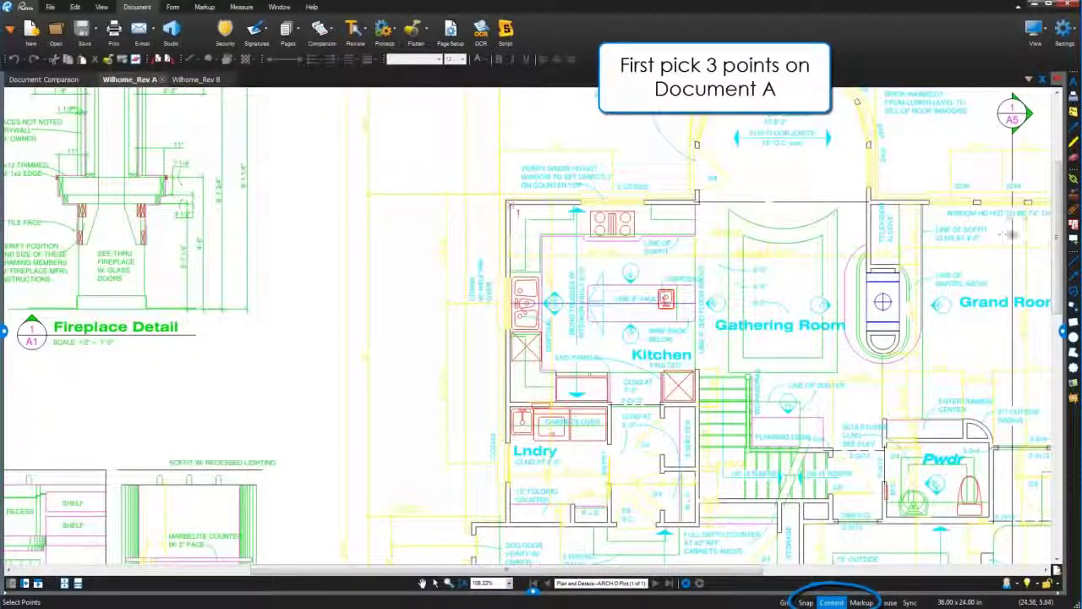
{"action": "left_click_drag", "start_coordinate": [1011, 235], "coordinate": [707, 252]}
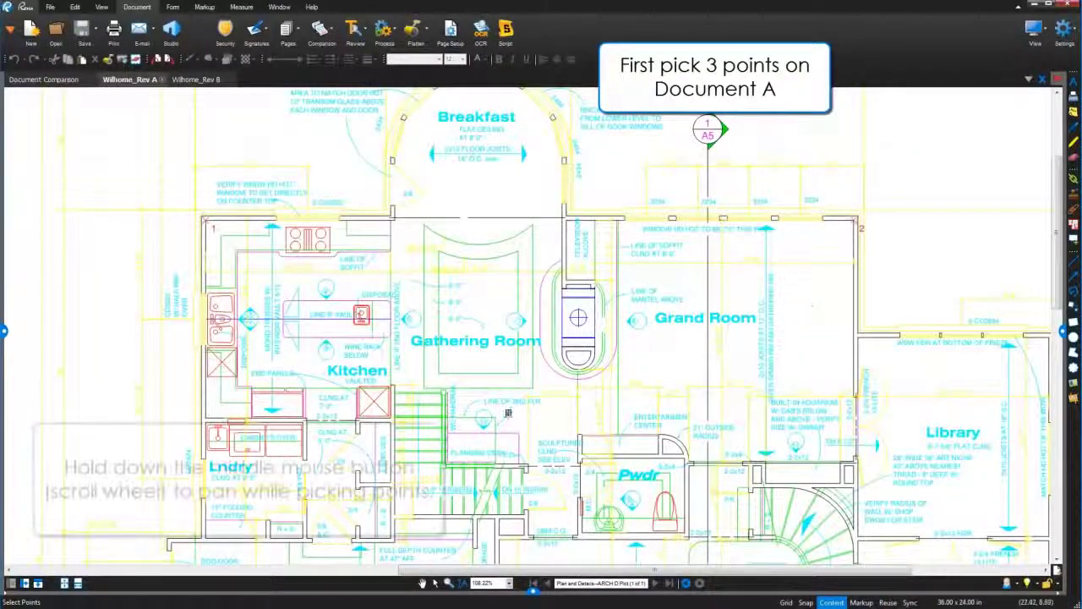
{"action": "left_click_drag", "start_coordinate": [508, 429], "coordinate": [565, 1]}
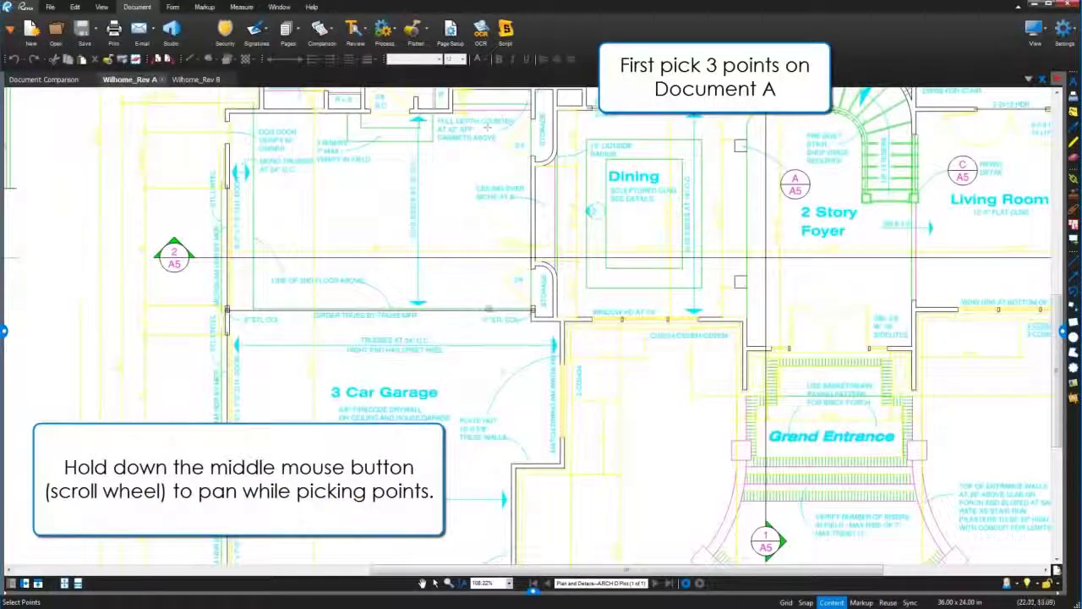
{"action": "left_click_drag", "start_coordinate": [506, 466], "coordinate": [561, 139]}
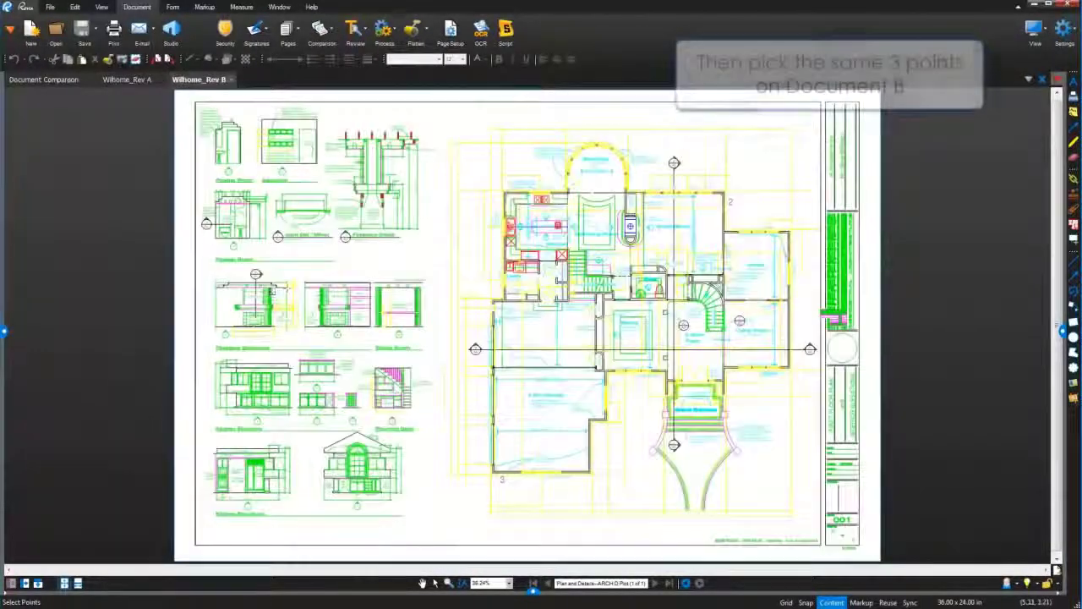
Pick the same kitchen, Grand Room and garage corner points in the same order on Rev B and run the comparison.
{"action": "scroll", "coordinate": [533, 187], "scroll_direction": "up", "scroll_amount": 5}
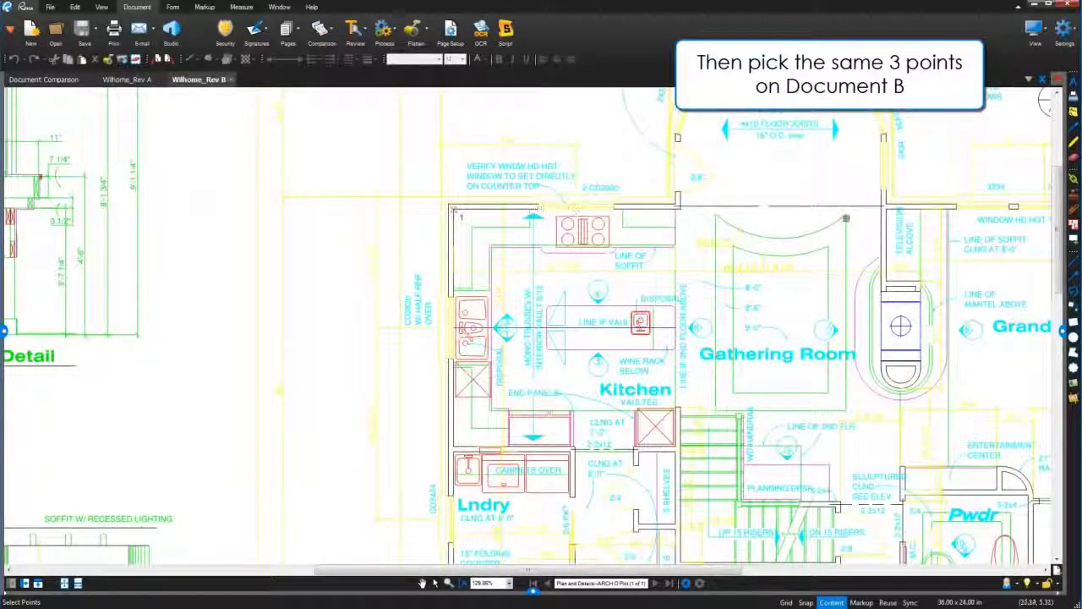
{"action": "left_click_drag", "start_coordinate": [974, 234], "coordinate": [423, 237]}
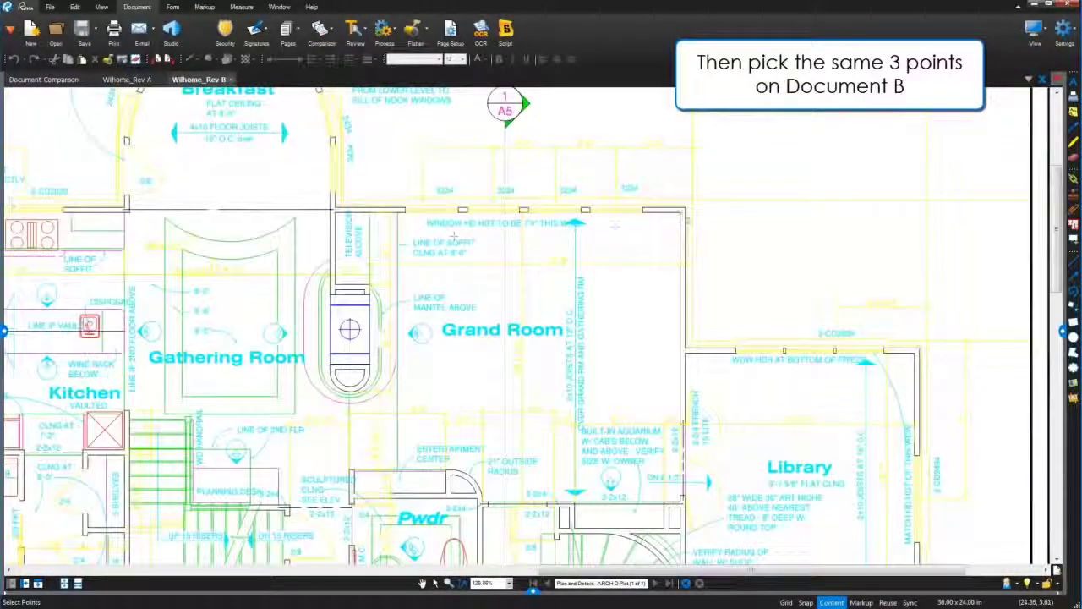
{"action": "left_click", "coordinate": [682, 212]}
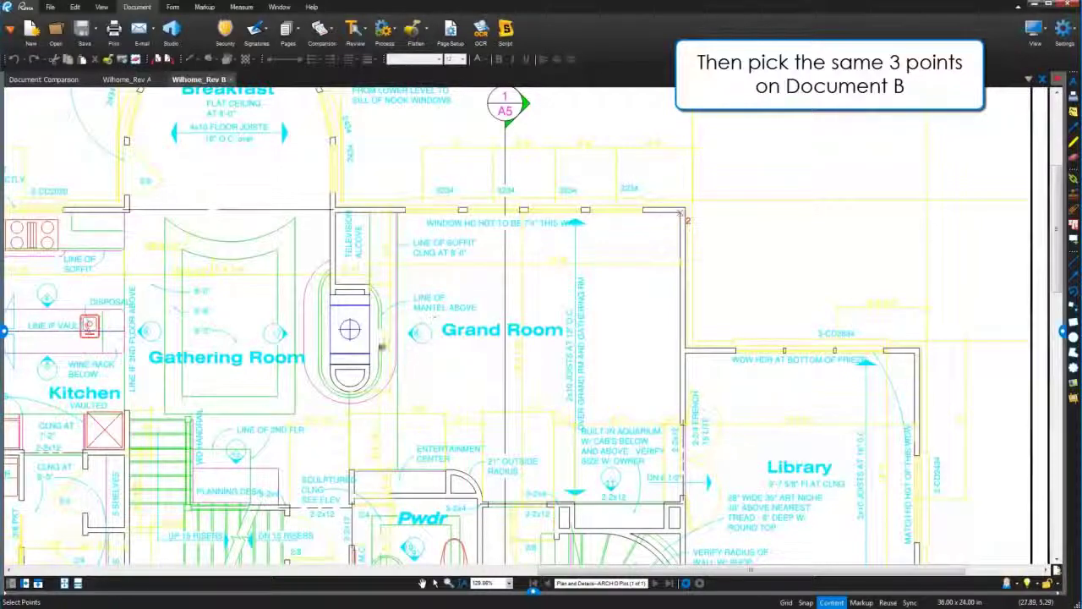
{"action": "mouse_move", "coordinate": [260, 401]}
{"action": "left_mouse_down"}
{"action": "mouse_move", "coordinate": [302, 336]}
{"action": "mouse_move", "coordinate": [519, 96]}
{"action": "left_mouse_up"}
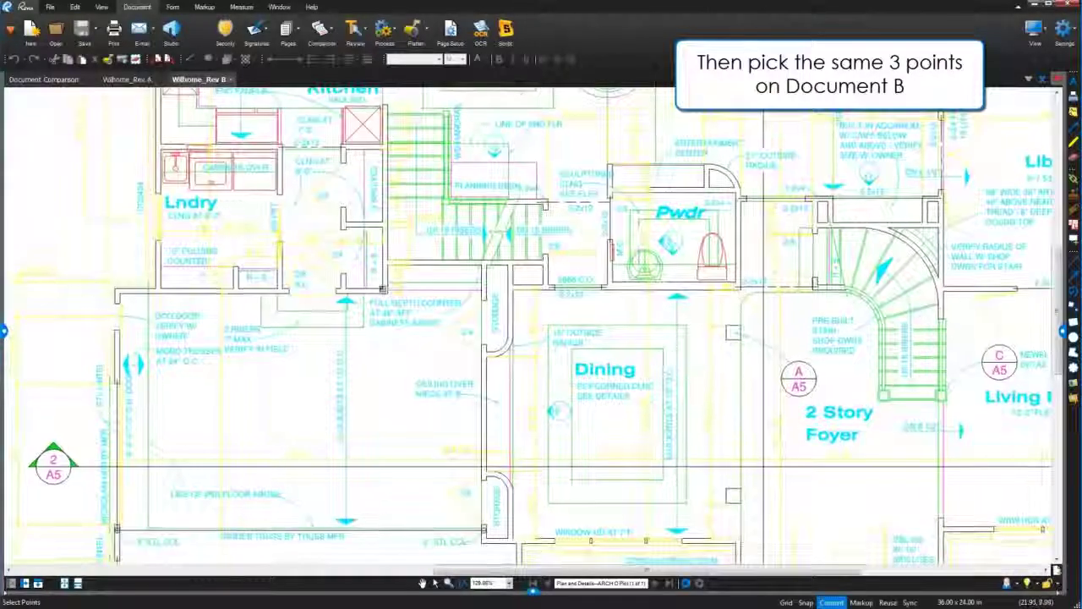
{"action": "mouse_move", "coordinate": [248, 460]}
{"action": "left_mouse_down"}
{"action": "mouse_move", "coordinate": [447, 111]}
{"action": "mouse_move", "coordinate": [466, 14]}
{"action": "left_mouse_up"}
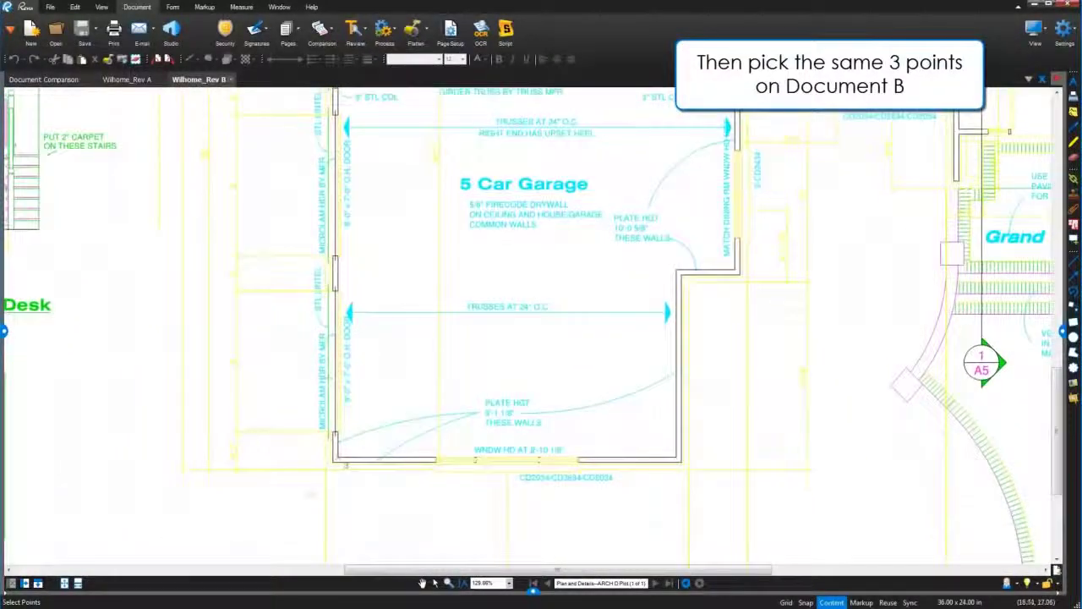
{"action": "left_click", "coordinate": [339, 454]}
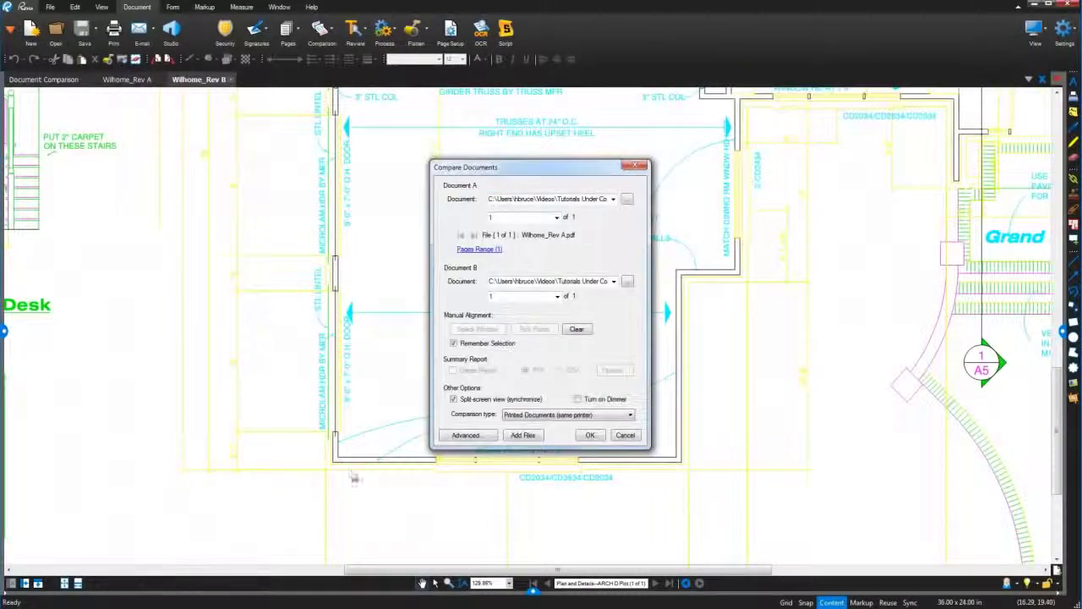
{"action": "left_click", "coordinate": [590, 434]}
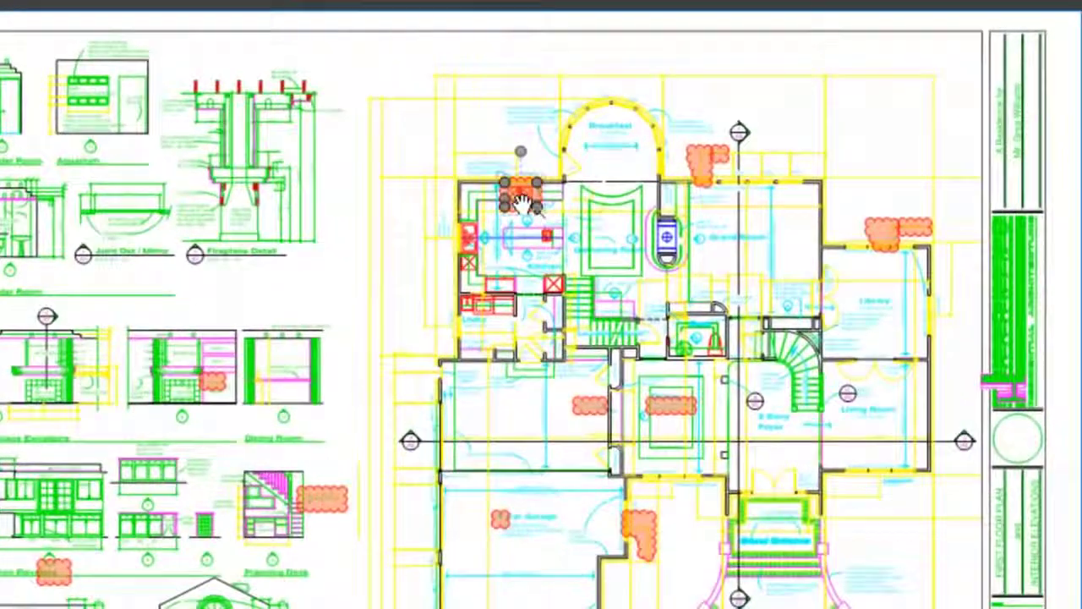
Inspect the clouded differences on the floor plan, comparing the kitchen cooktop area side by side with Rev A.
{"action": "left_click", "coordinate": [879, 237]}
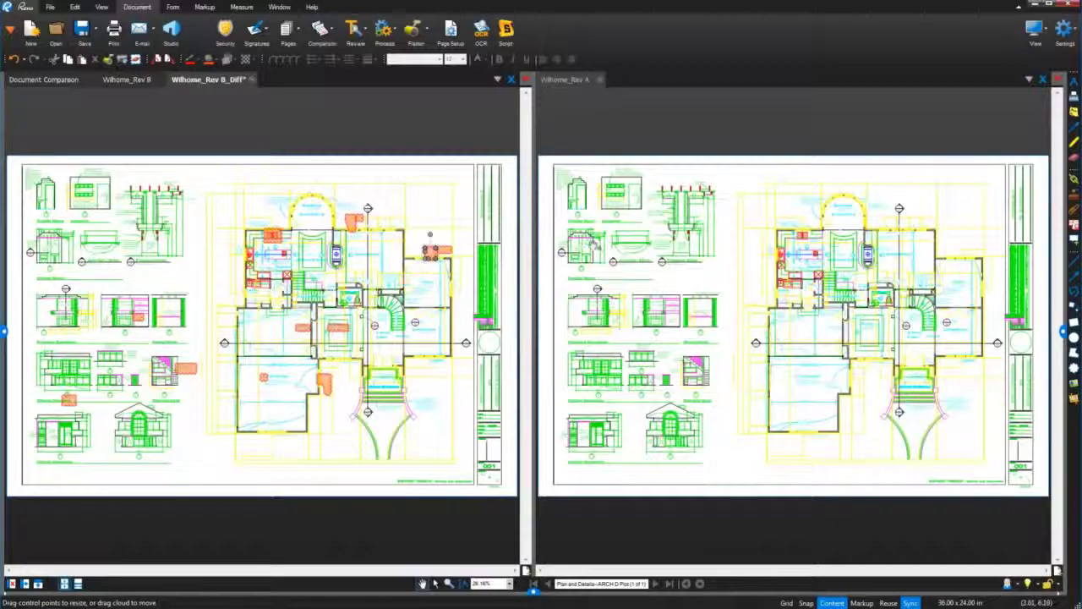
{"action": "scroll", "coordinate": [336, 246], "scroll_direction": "up", "scroll_amount": 2}
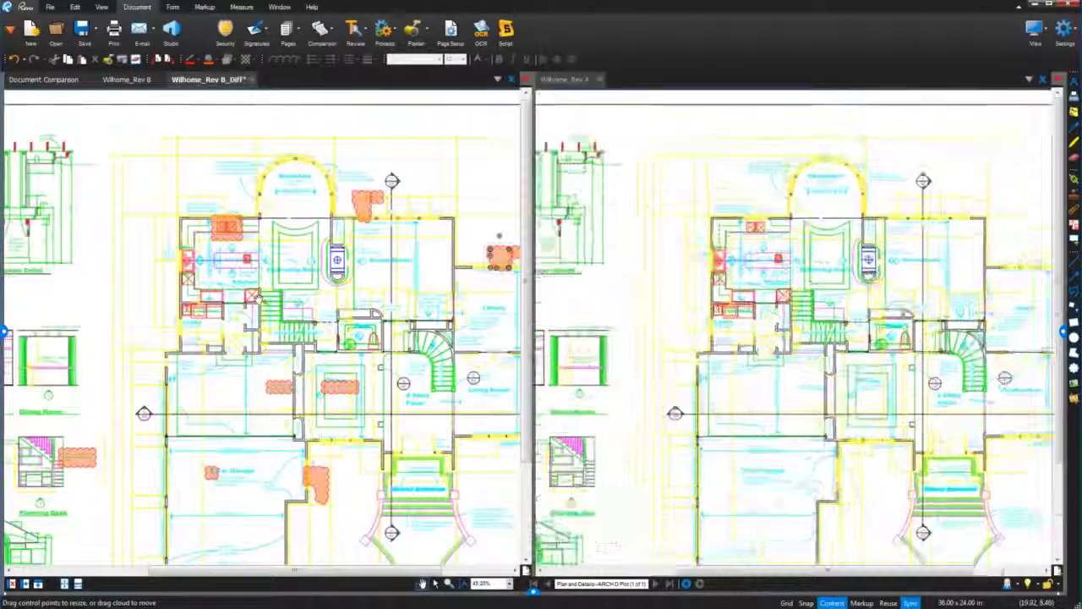
{"action": "scroll", "coordinate": [261, 279], "scroll_direction": "up", "scroll_amount": 1}
{"action": "scroll", "coordinate": [259, 273], "scroll_direction": "up", "scroll_amount": 1}
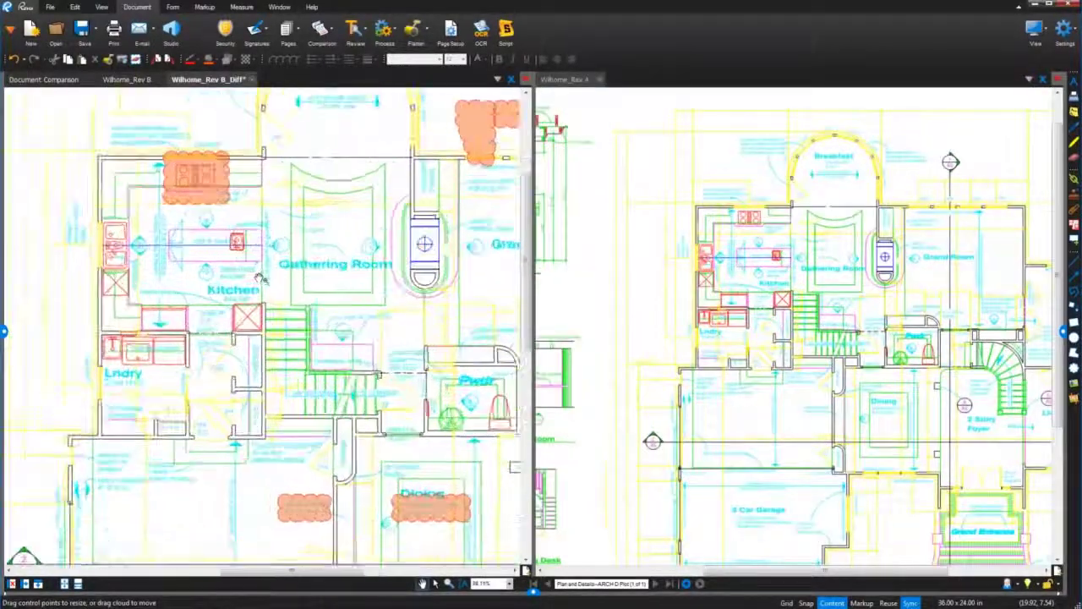
{"action": "mouse_move", "coordinate": [250, 173]}
{"action": "left_mouse_down"}
{"action": "mouse_move", "coordinate": [339, 346]}
{"action": "mouse_move", "coordinate": [356, 358]}
{"action": "left_mouse_up"}
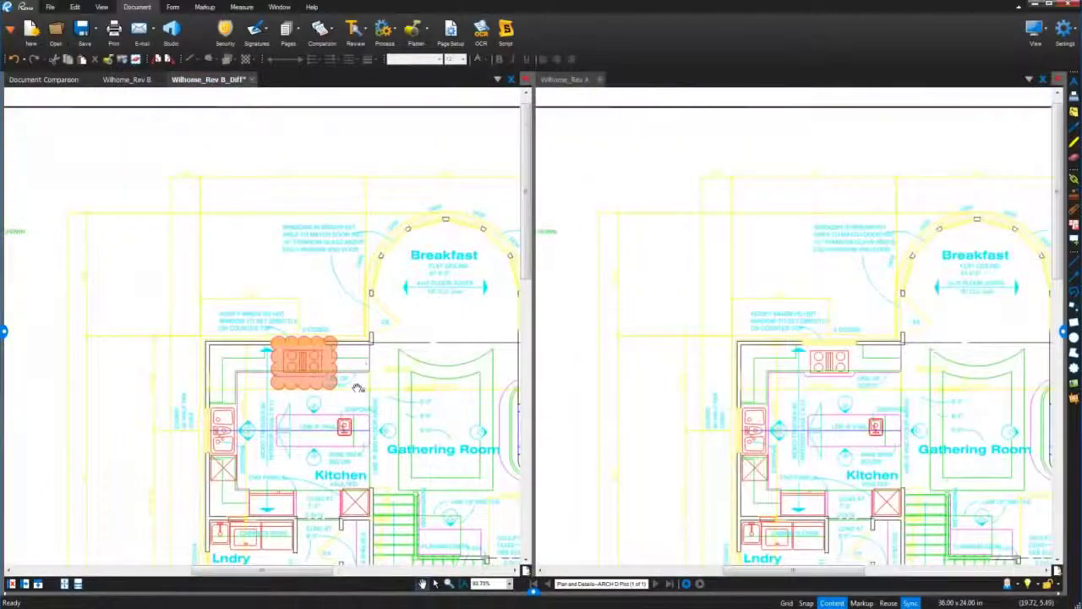
{"action": "scroll", "coordinate": [358, 390], "scroll_direction": "up", "scroll_amount": 2}
{"action": "scroll", "coordinate": [358, 390], "scroll_direction": "up", "scroll_amount": 2}
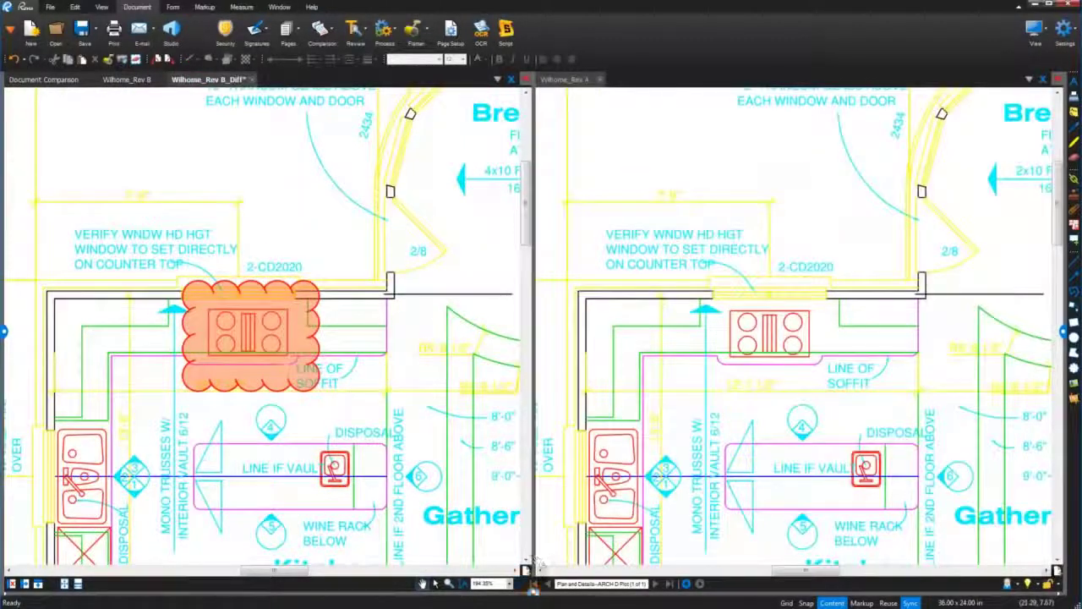
Show the list of markups and review several difference entries on the plan, from the garage label to the ceiling note.
{"action": "left_click", "coordinate": [532, 590]}
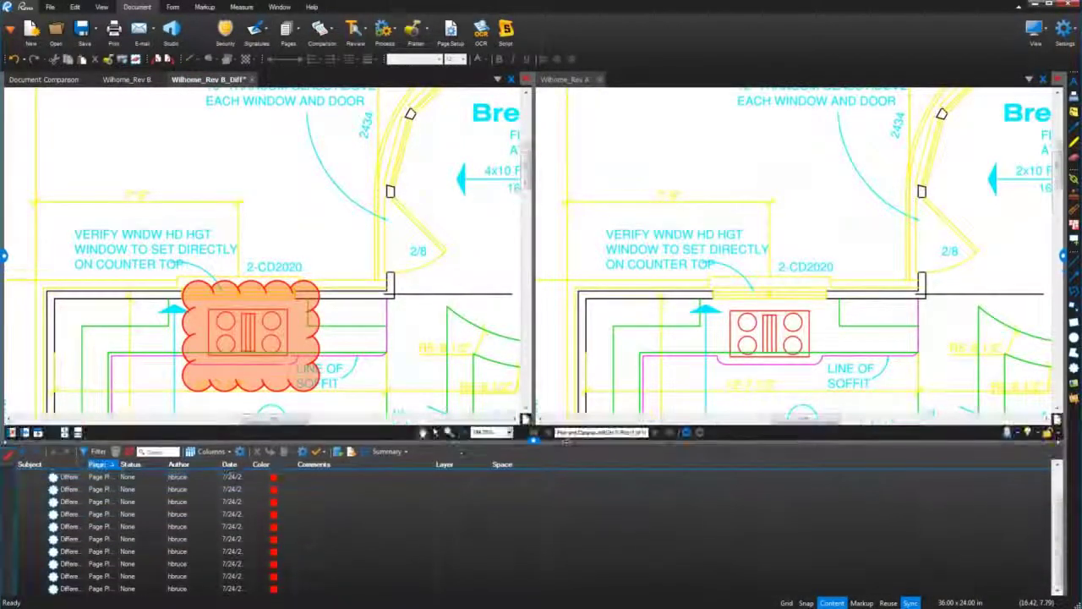
{"action": "left_click", "coordinate": [71, 503]}
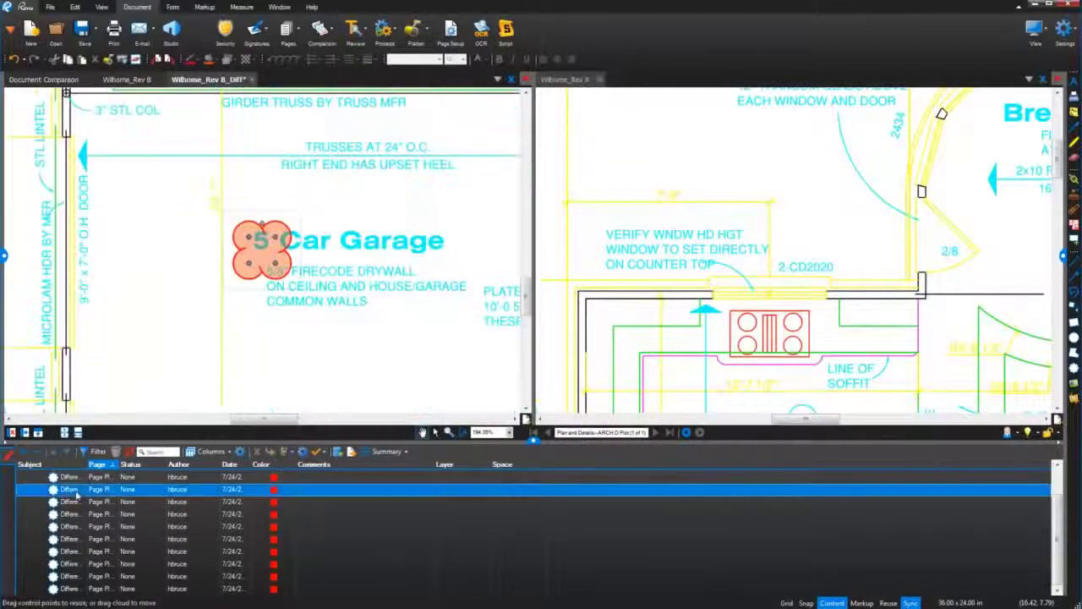
{"action": "left_click", "coordinate": [72, 514]}
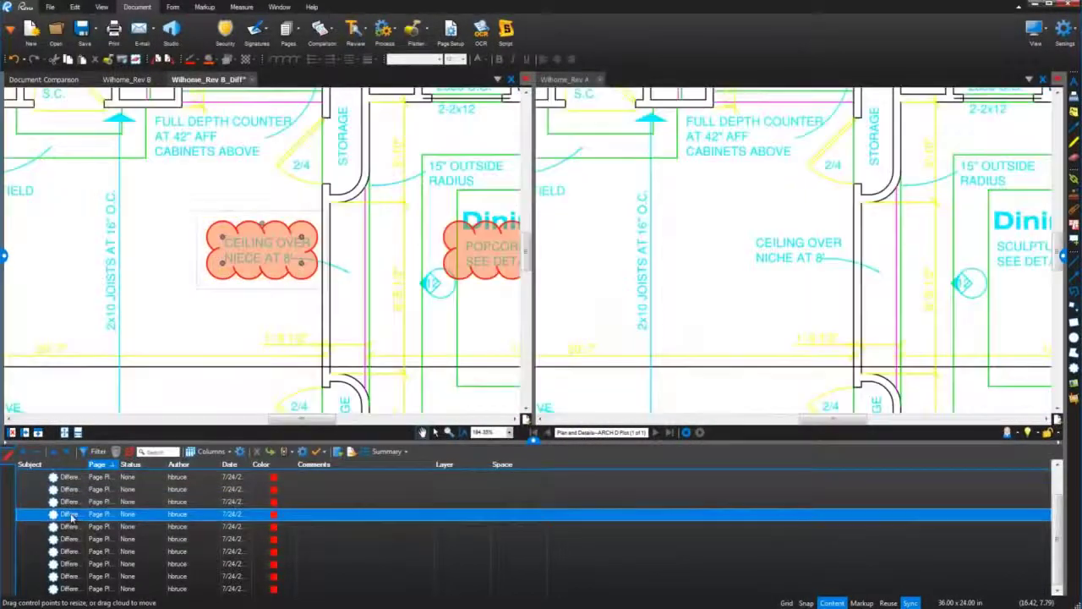
{"action": "left_click", "coordinate": [73, 527]}
Reply to the difference at the Dining room ceiling note with "Was this approved by the Owner?".
{"action": "left_click", "coordinate": [75, 539]}
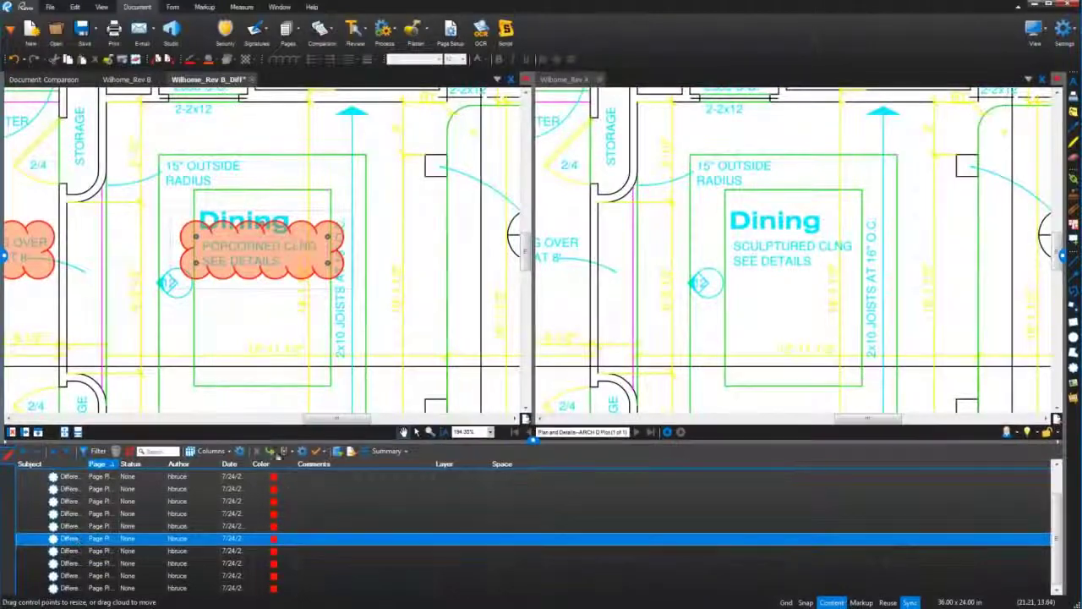
{"action": "left_click", "coordinate": [271, 450]}
{"action": "type", "text": "Was this approved by the Owner?"}
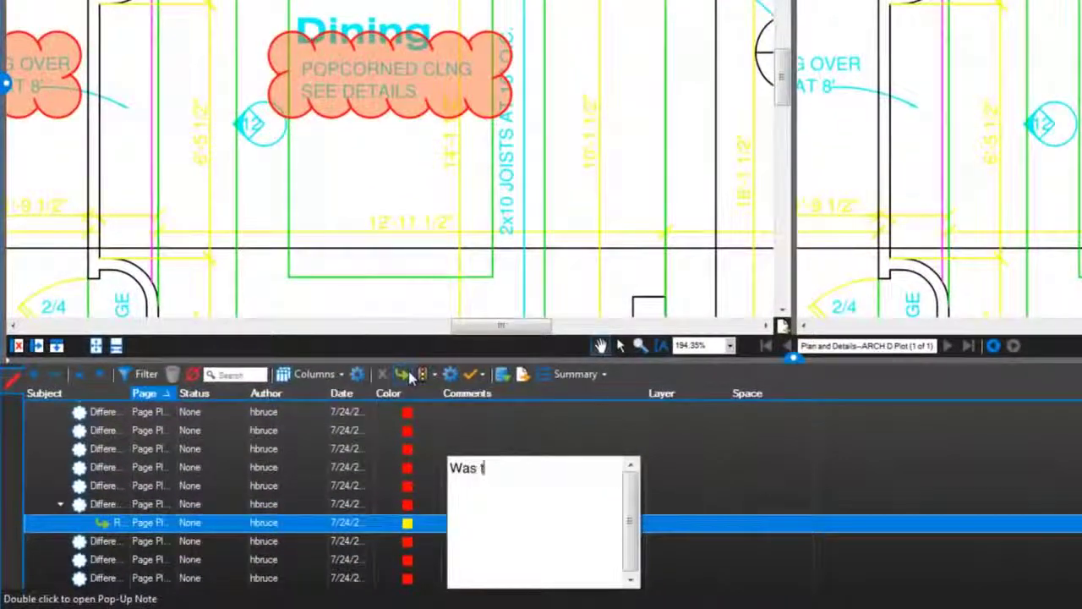
{"action": "left_click", "coordinate": [690, 530]}
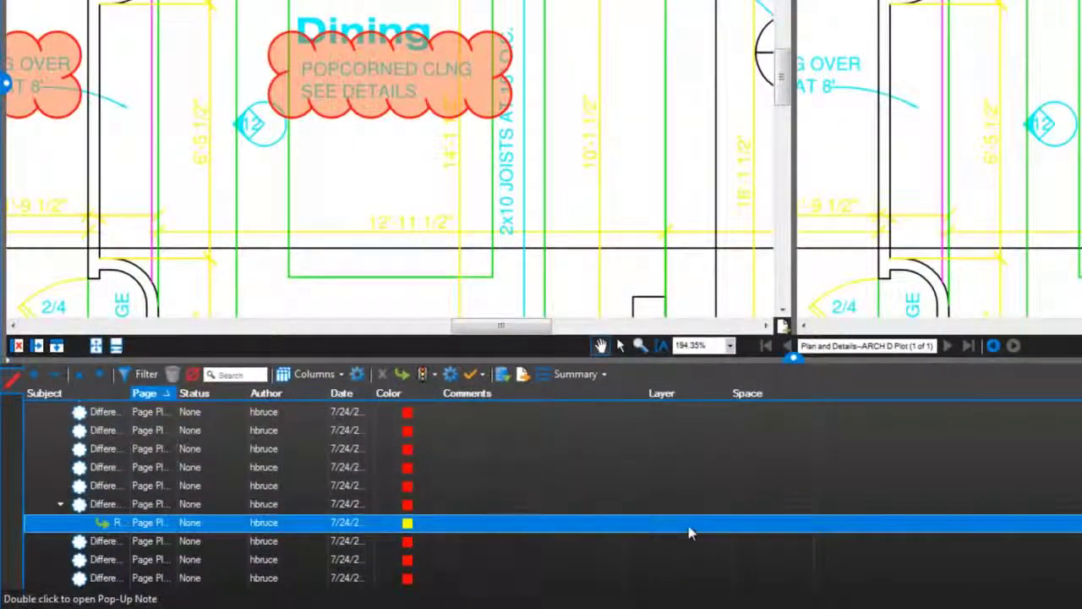
Finish the reply, add the Checkmark column to the markups list and check off the Dining room ceiling note difference.
{"action": "left_click", "coordinate": [152, 505]}
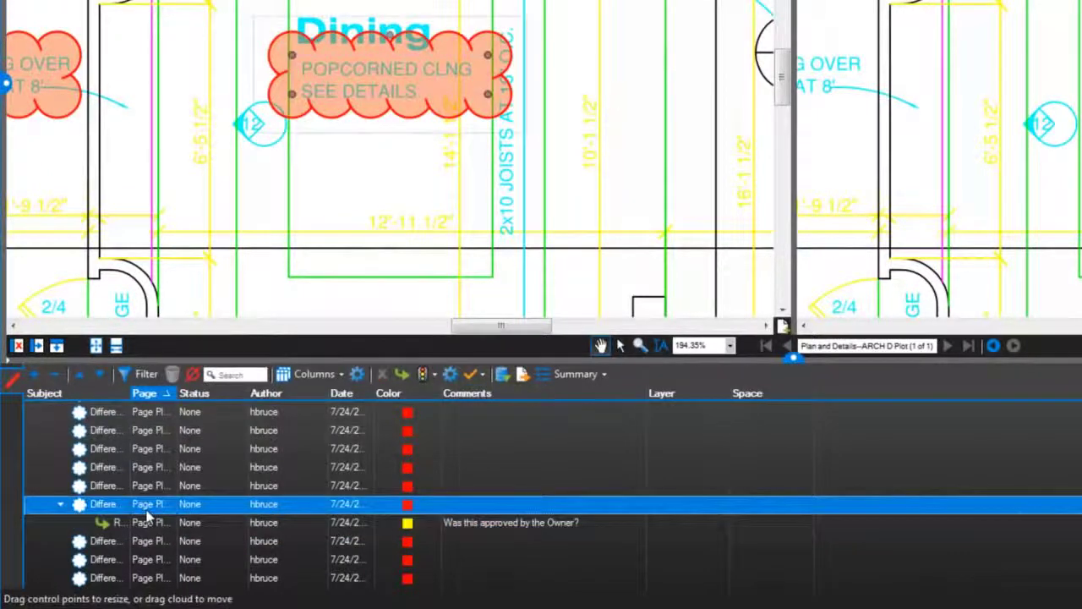
{"action": "left_click", "coordinate": [341, 374]}
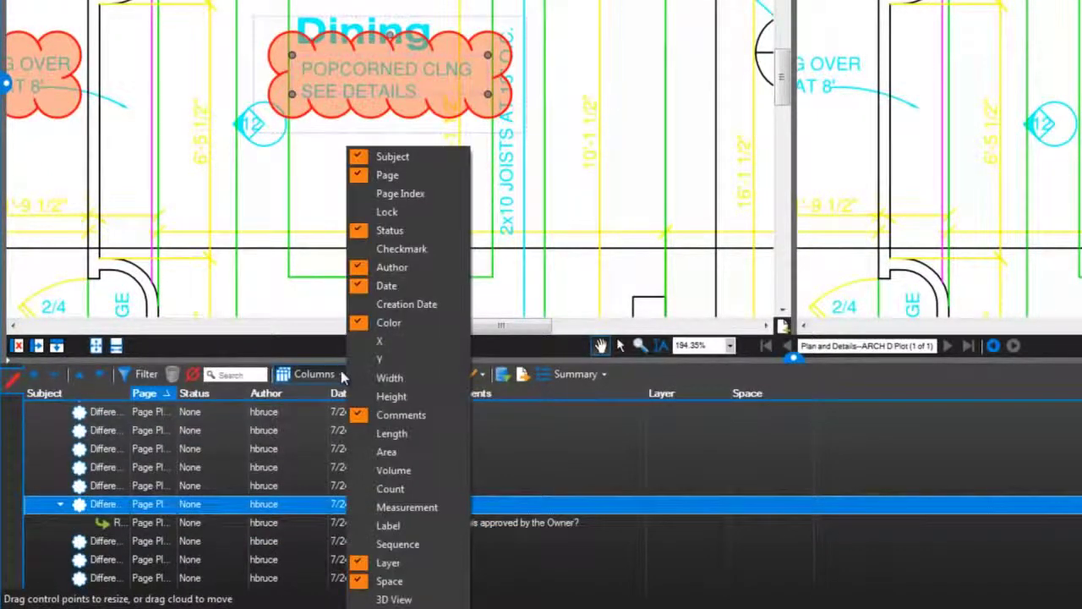
{"action": "left_click", "coordinate": [388, 248]}
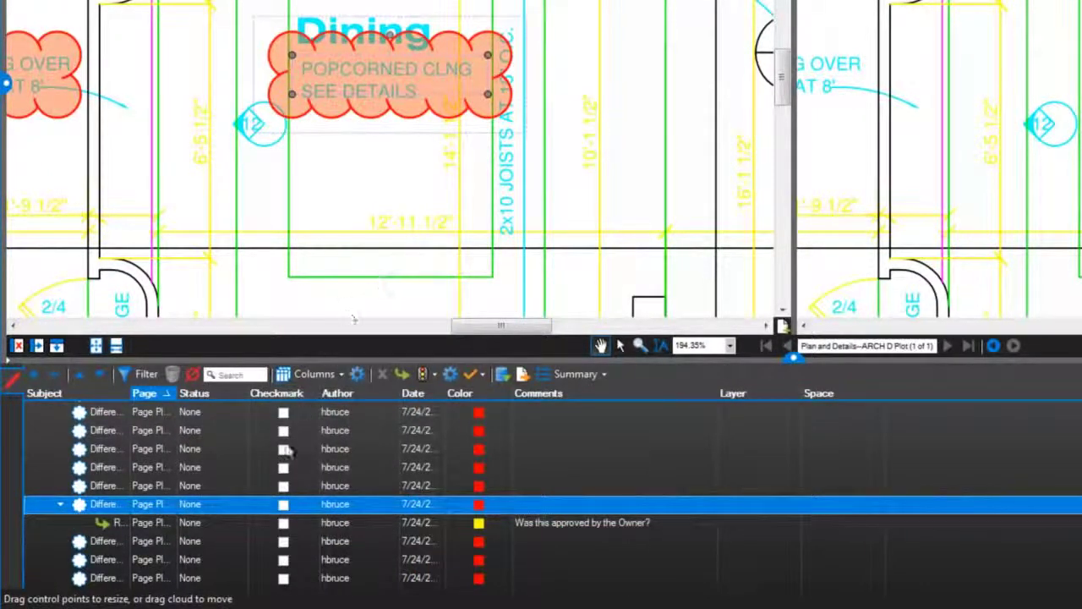
{"action": "left_click", "coordinate": [283, 504]}
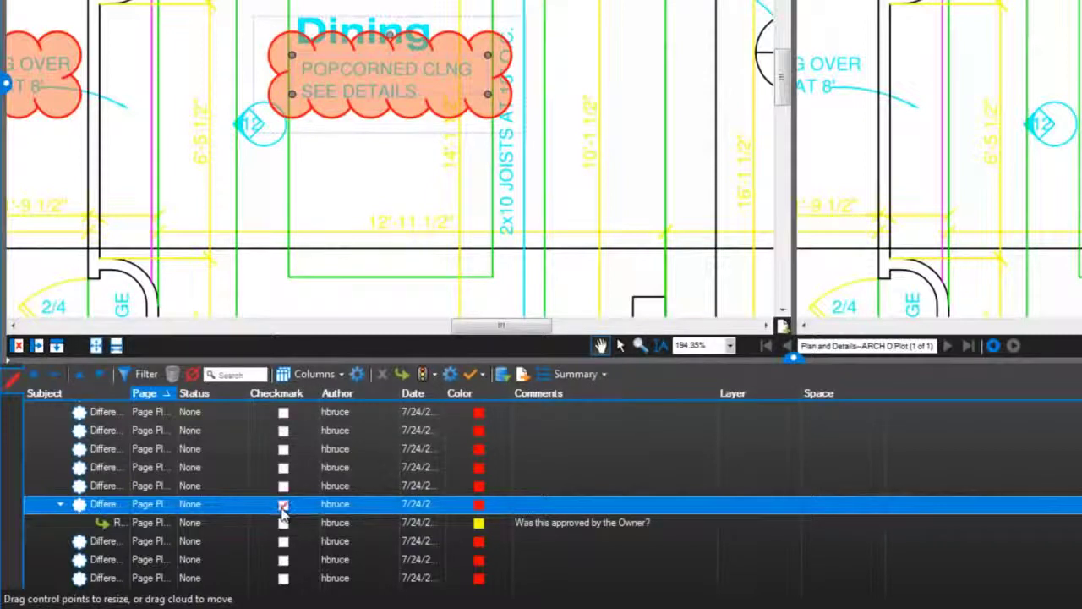
Set the status of the Dining room ceiling note difference to Rejected and hide the markups list.
{"action": "left_click", "coordinate": [214, 506]}
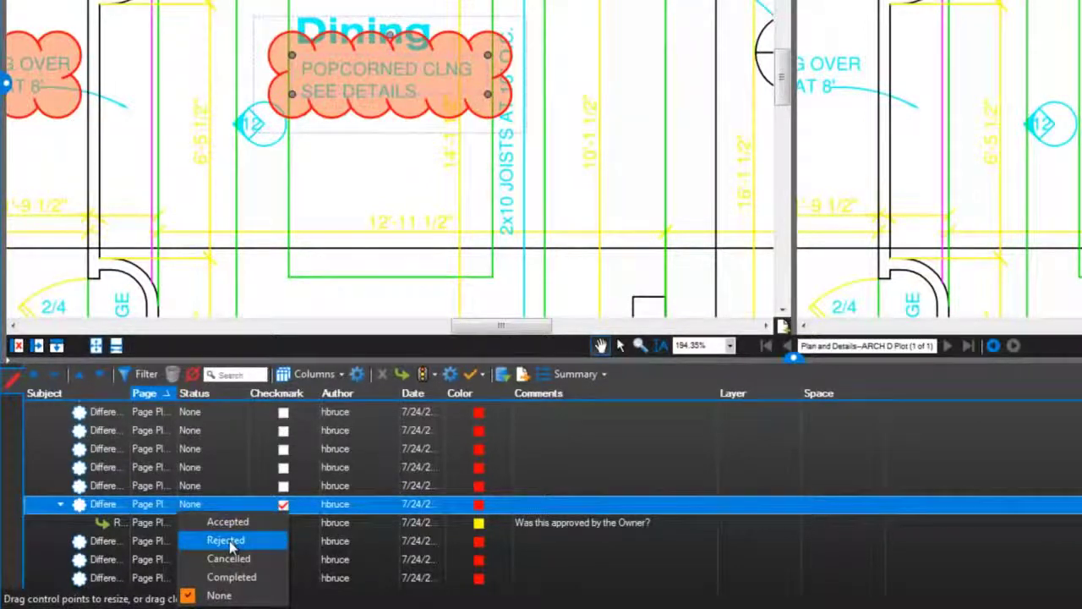
{"action": "left_click", "coordinate": [230, 546]}
{"action": "left_click_drag", "start_coordinate": [246, 393], "coordinate": [332, 412]}
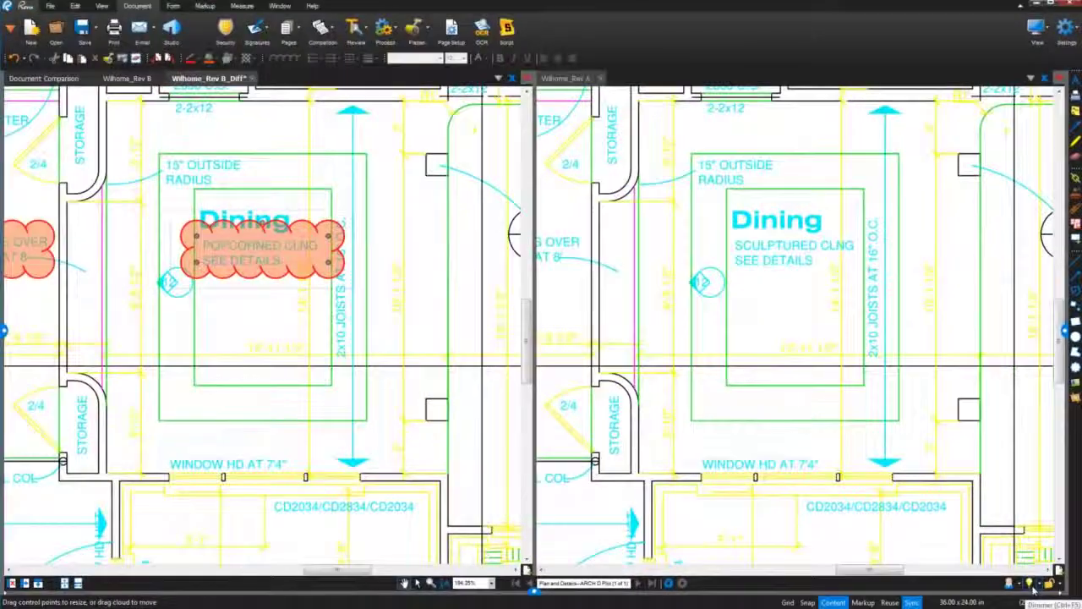
Turn on the Dimmer for the Rev B difference document, view the whole sheet and set the dimmer level to 20%.
{"action": "left_click", "coordinate": [1031, 586]}
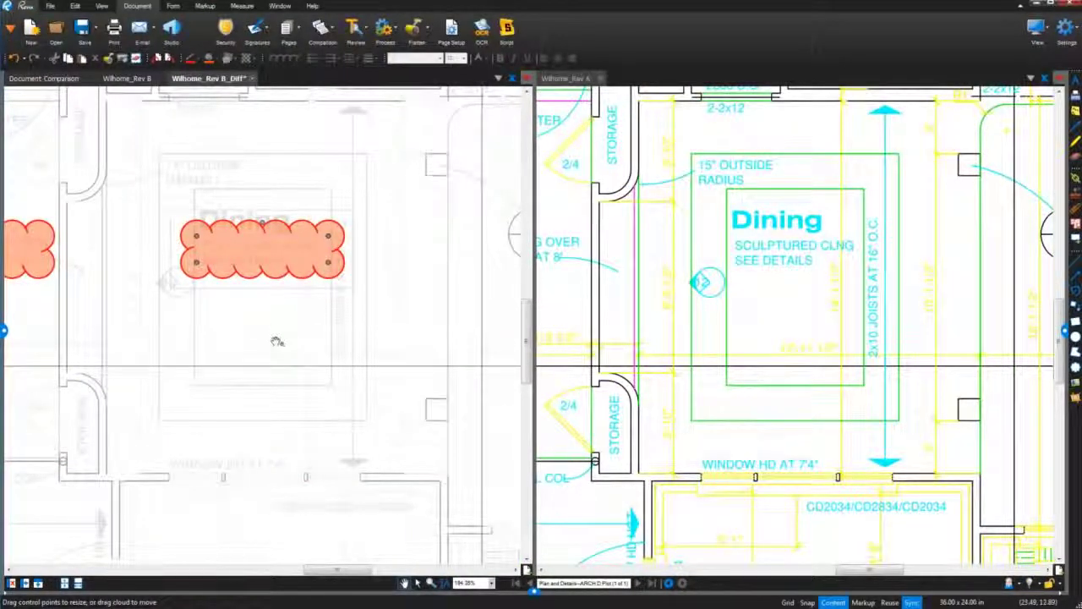
{"action": "key", "text": "ctrl+0"}
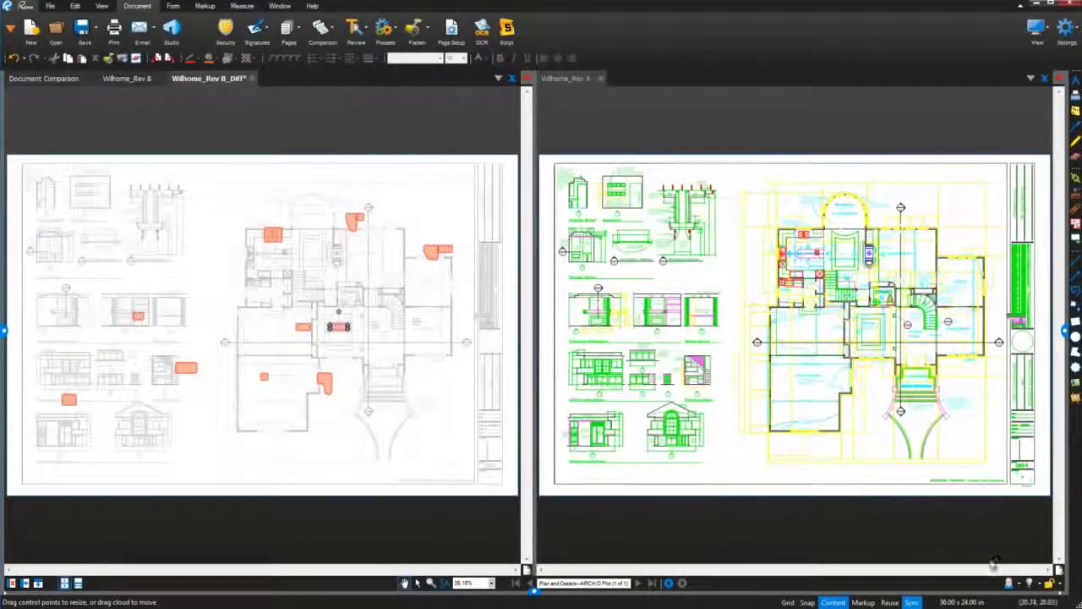
{"action": "left_click", "coordinate": [1049, 584]}
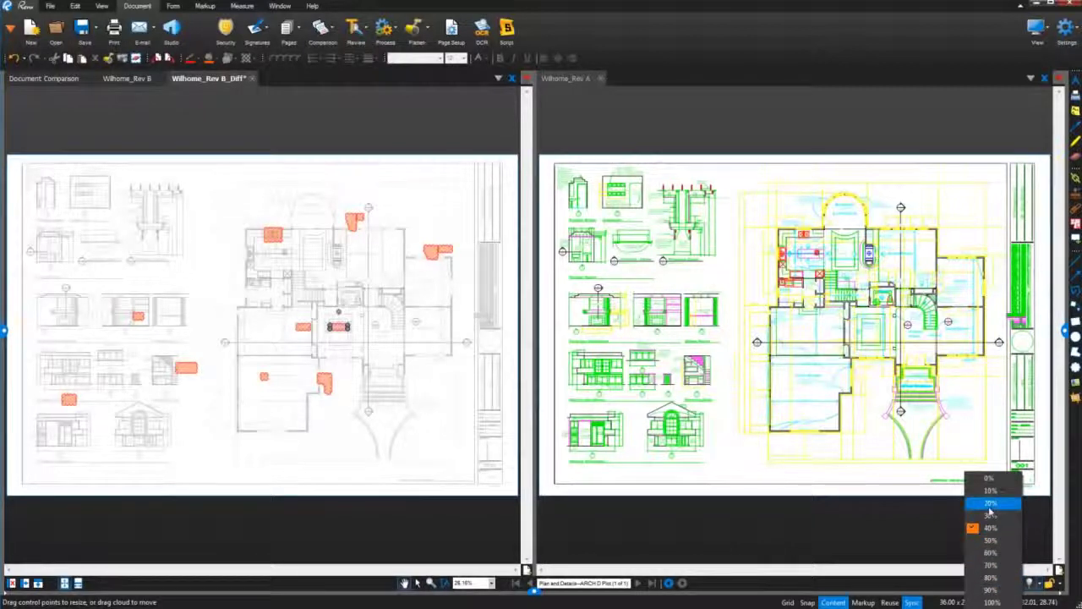
{"action": "left_click", "coordinate": [990, 504]}
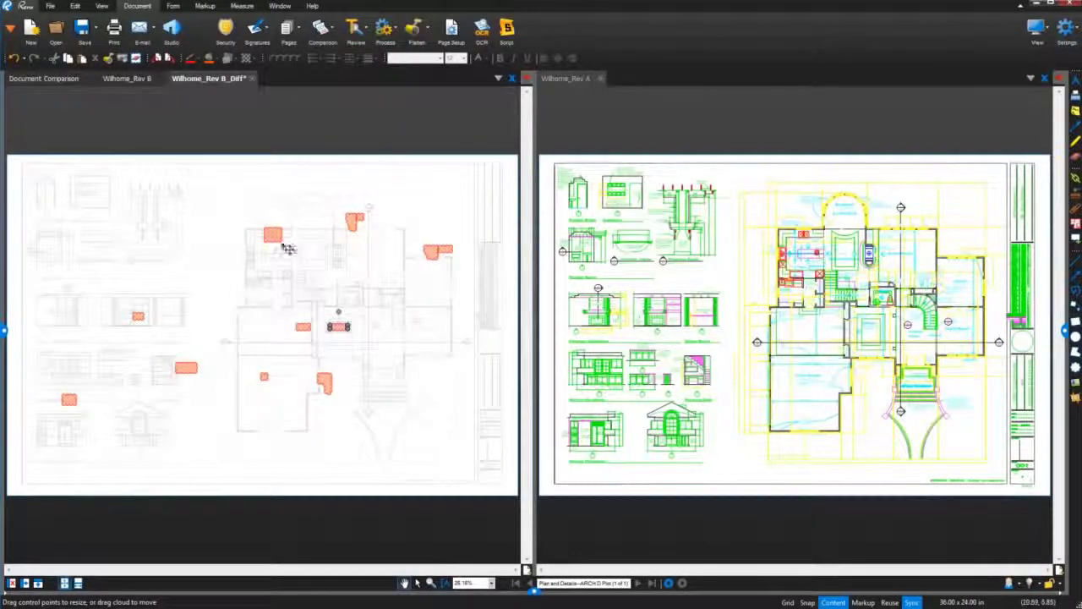
{"action": "left_click", "coordinate": [273, 235]}
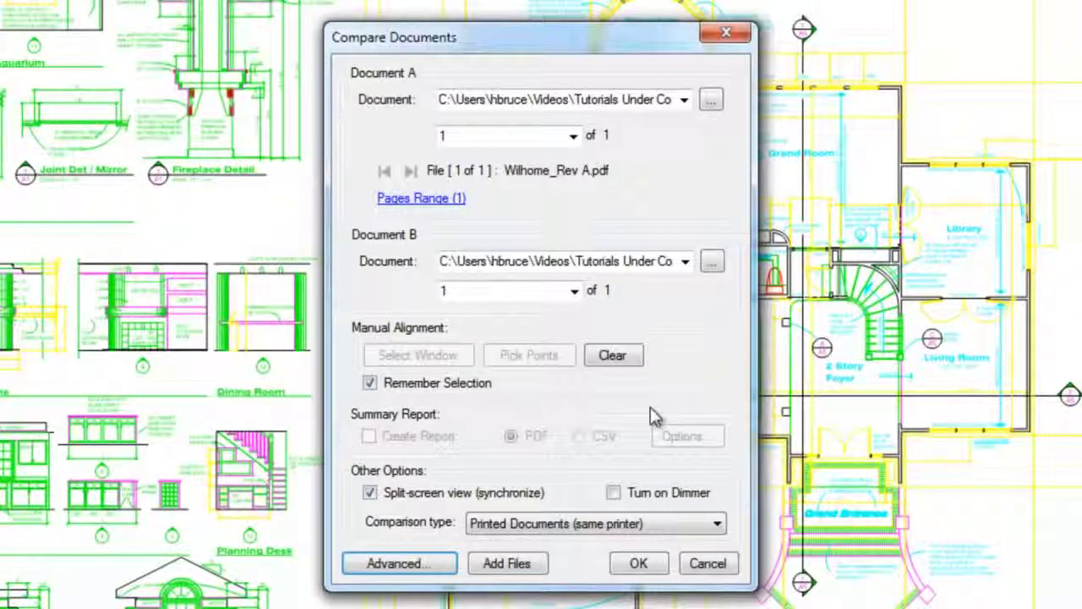
Keep synchronized split-screen view enabled, turn on the Dimmer option and set the comparison type to Scanned Documents.
{"action": "left_click", "coordinate": [417, 498]}
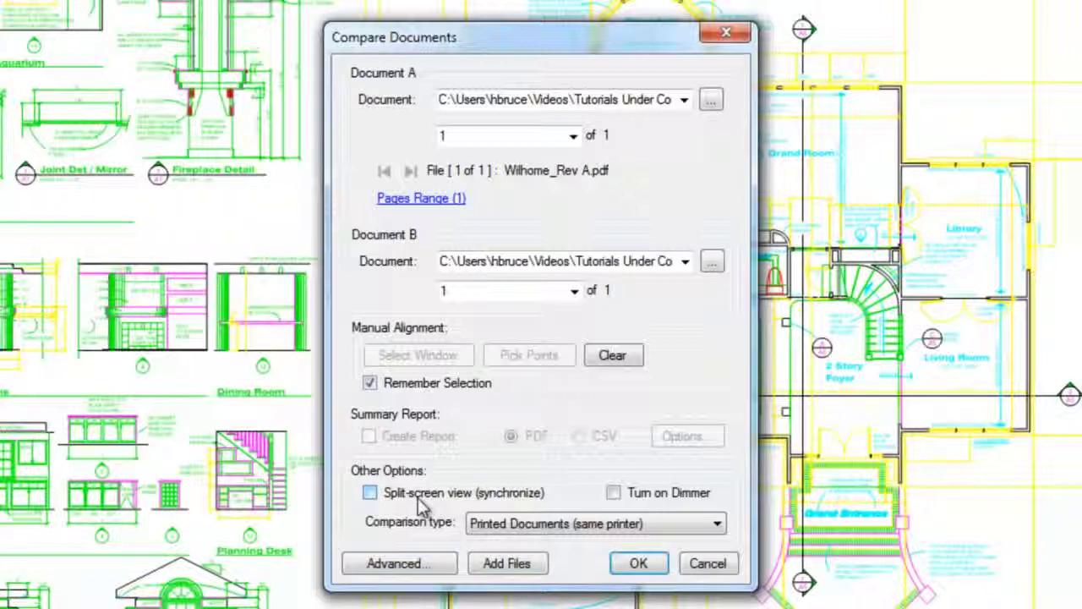
{"action": "left_click", "coordinate": [418, 498]}
{"action": "left_click", "coordinate": [613, 497]}
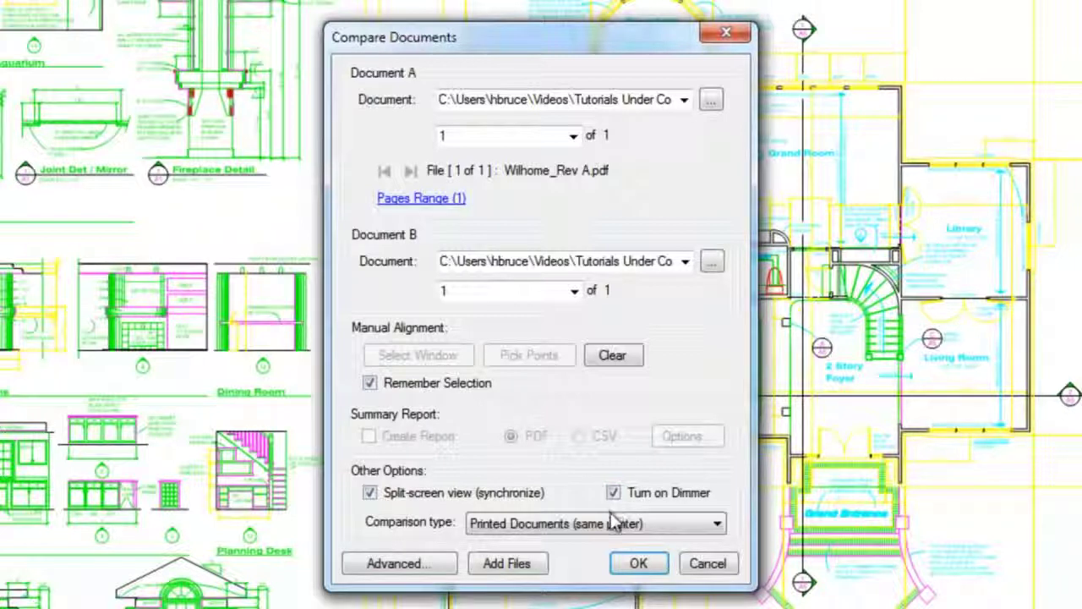
{"action": "left_click", "coordinate": [608, 524]}
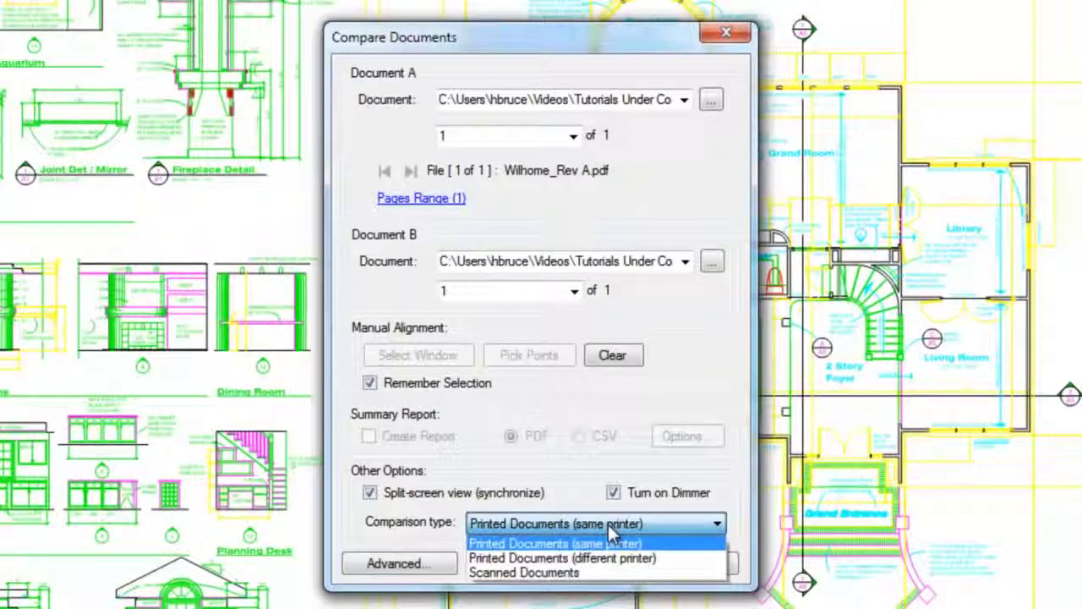
{"action": "left_click", "coordinate": [678, 575]}
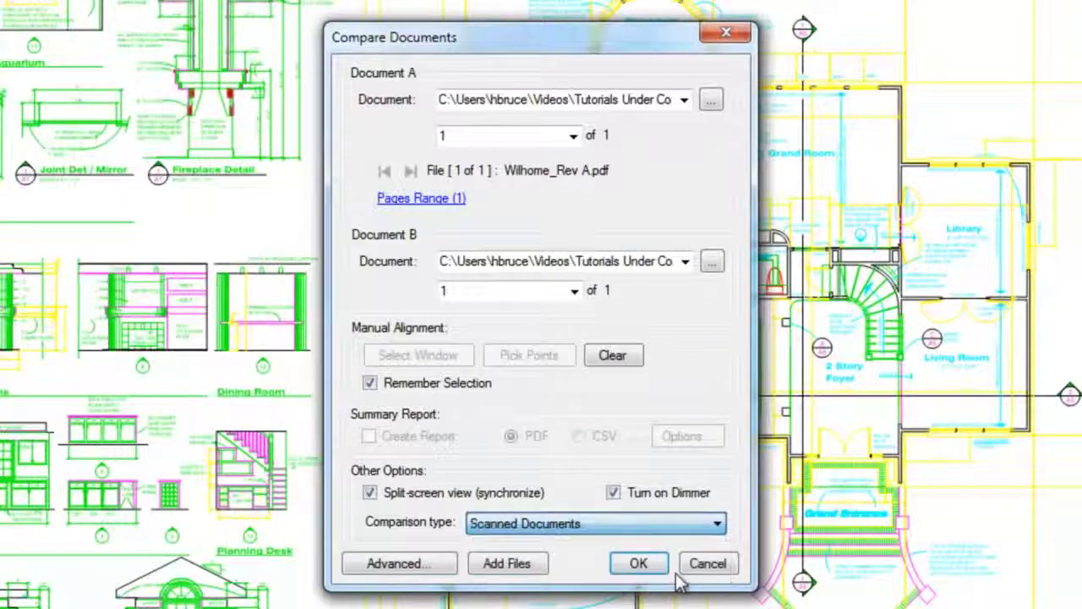
In the advanced comparison options, set the grid size to 0.5 inch and raise the color sensitivity slightly.
{"action": "left_click", "coordinate": [394, 564]}
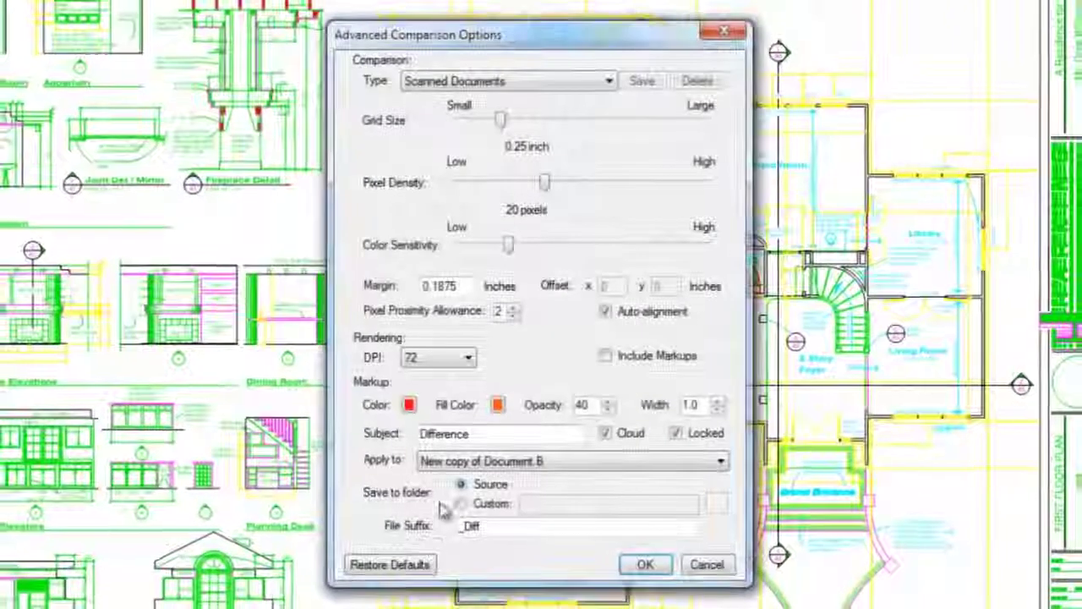
{"action": "left_click_drag", "start_coordinate": [499, 120], "coordinate": [541, 124]}
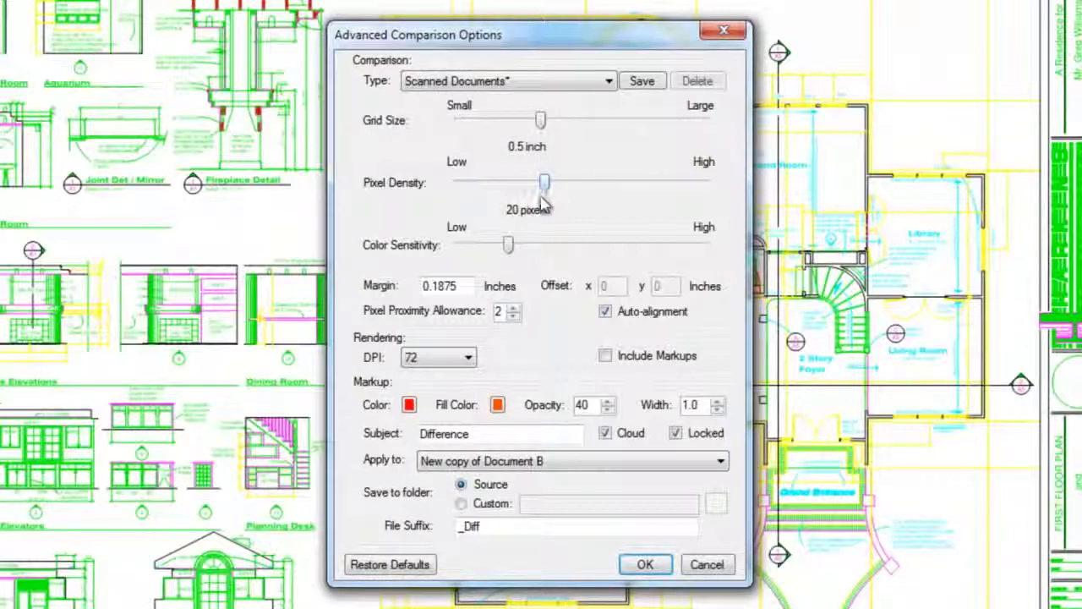
{"action": "left_click_drag", "start_coordinate": [511, 254], "coordinate": [522, 252]}
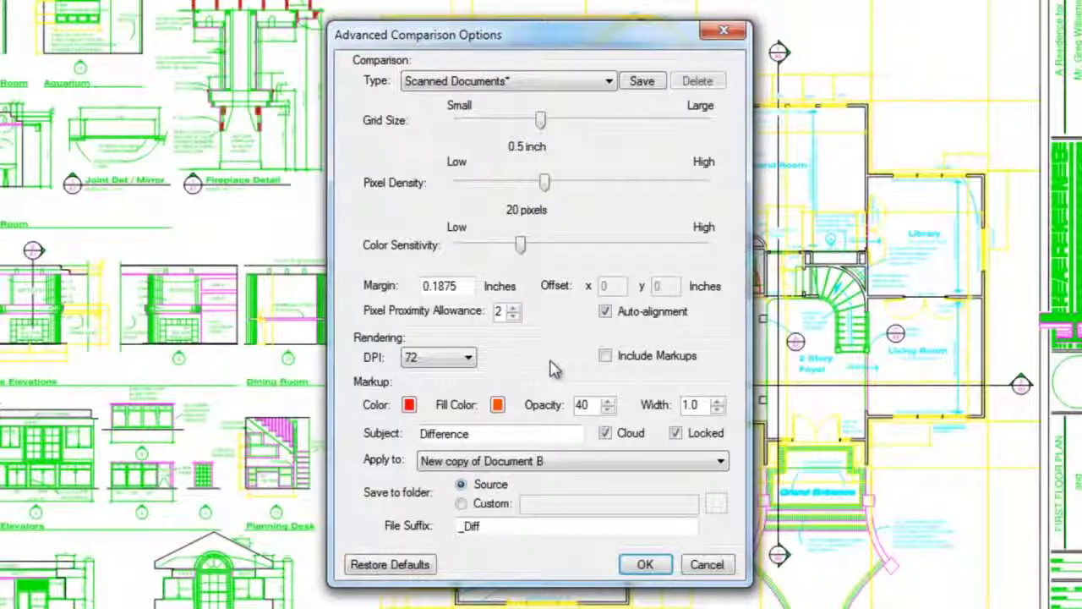
Save the comparison settings as "Scanned Documents from Contractor" and select that saved comparison type.
{"action": "left_click", "coordinate": [643, 82]}
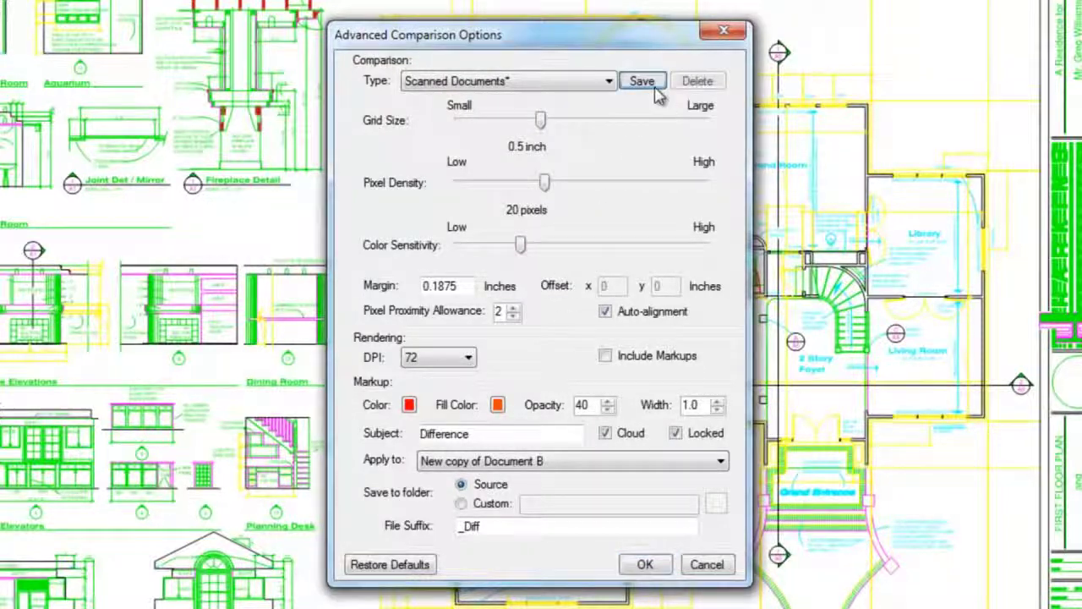
{"action": "left_click", "coordinate": [603, 314]}
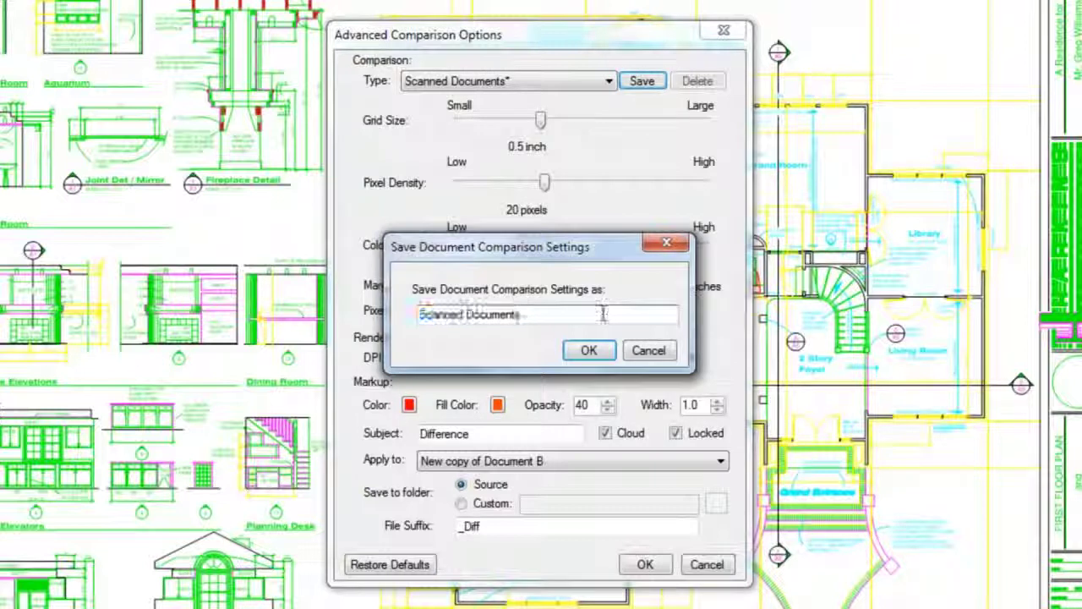
{"action": "type", "text": "from Co"}
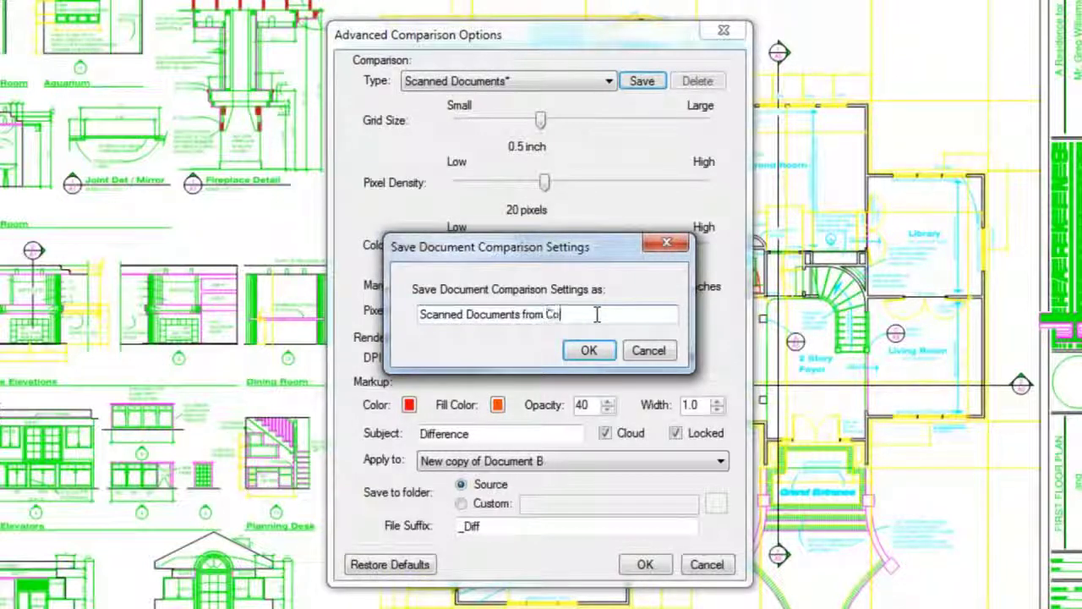
{"action": "type", "text": "ntrattractor"}
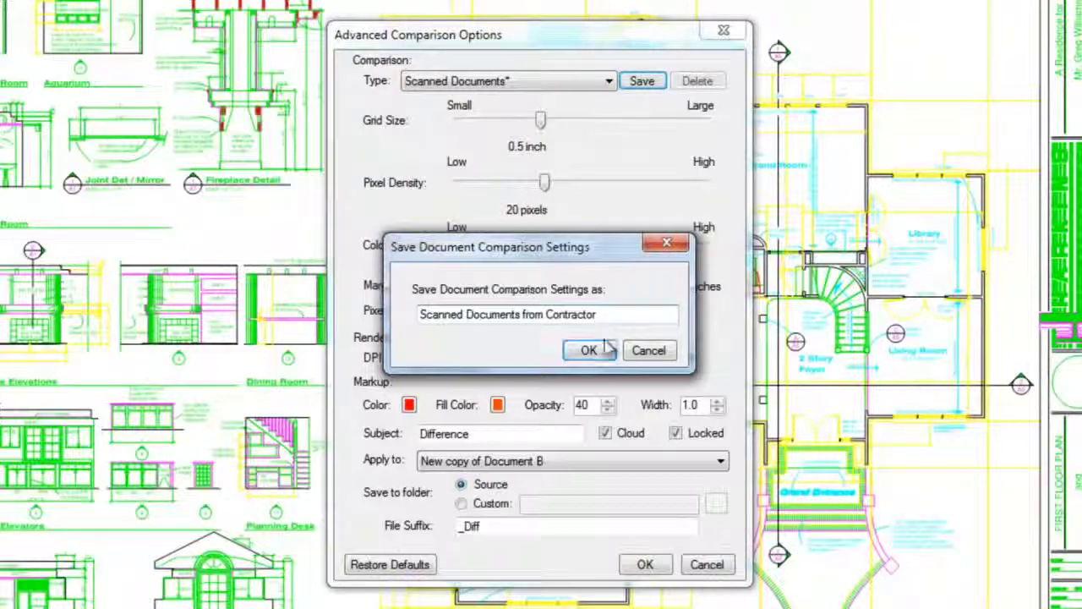
{"action": "left_click", "coordinate": [600, 350]}
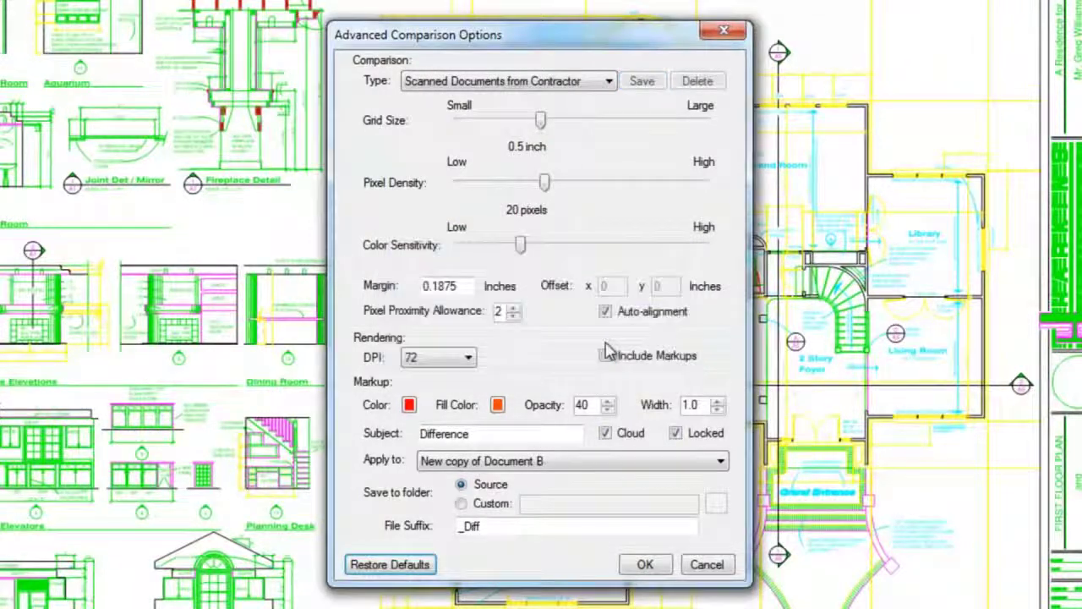
{"action": "left_click", "coordinate": [607, 81]}
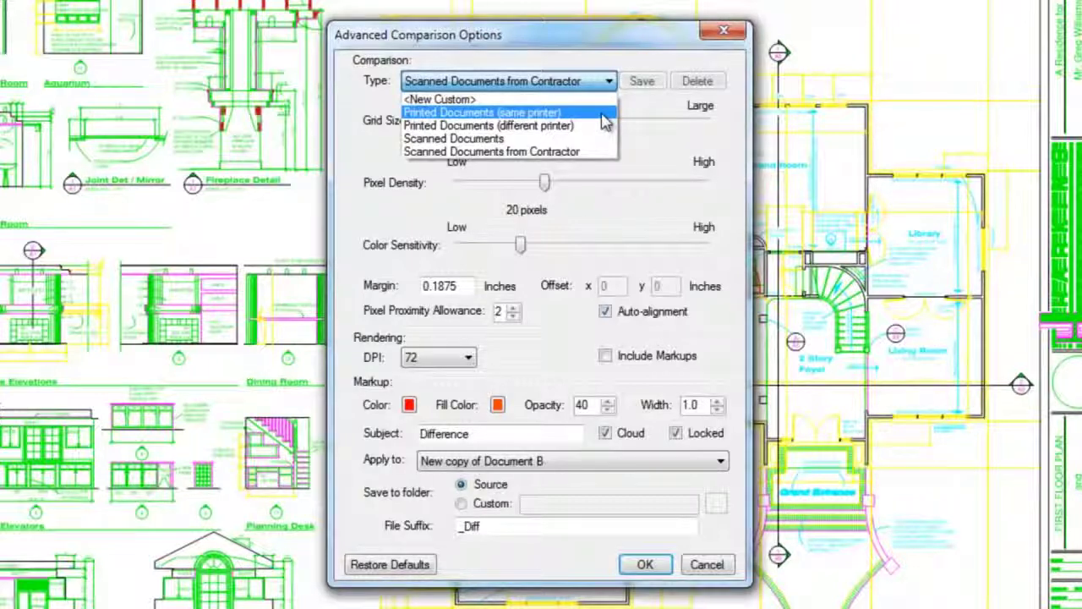
{"action": "left_click", "coordinate": [597, 152]}
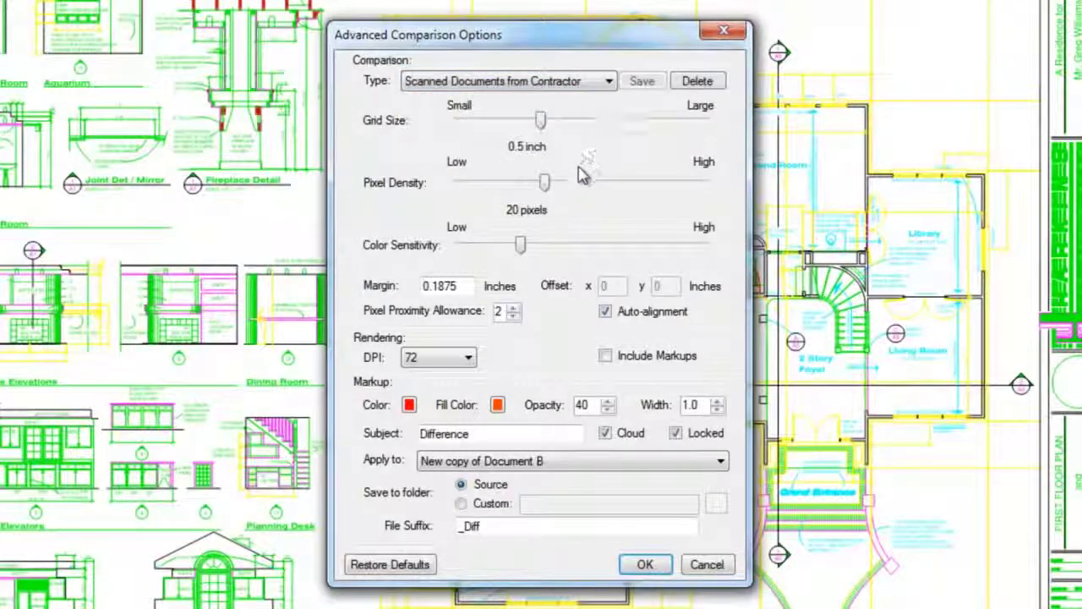
Set the difference markup color to dark blue, the fill color to light yellow and the opacity to 30.
{"action": "left_click", "coordinate": [410, 405]}
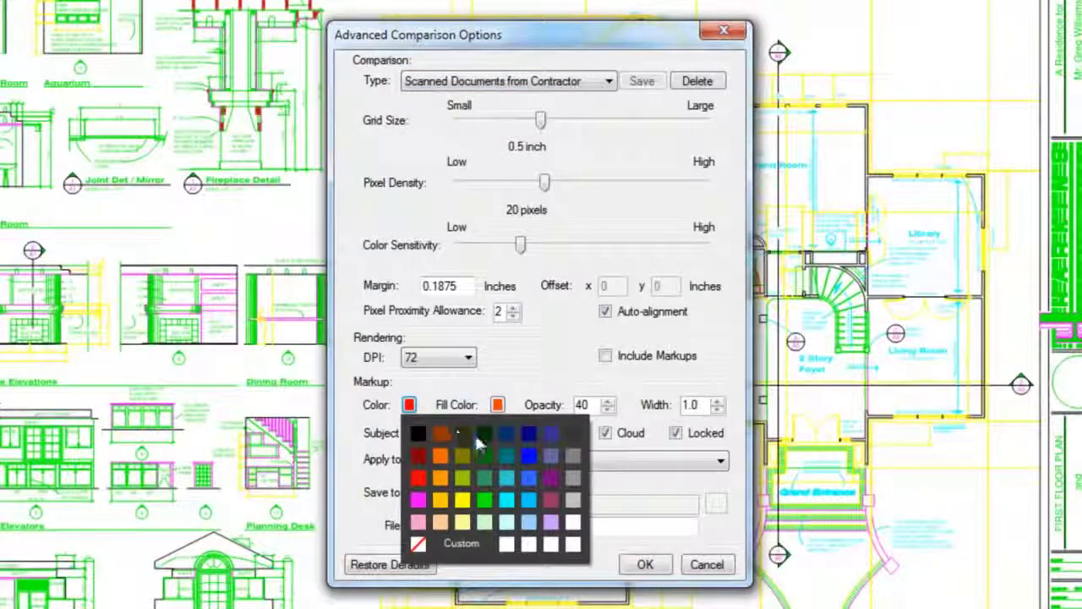
{"action": "left_click", "coordinate": [528, 433]}
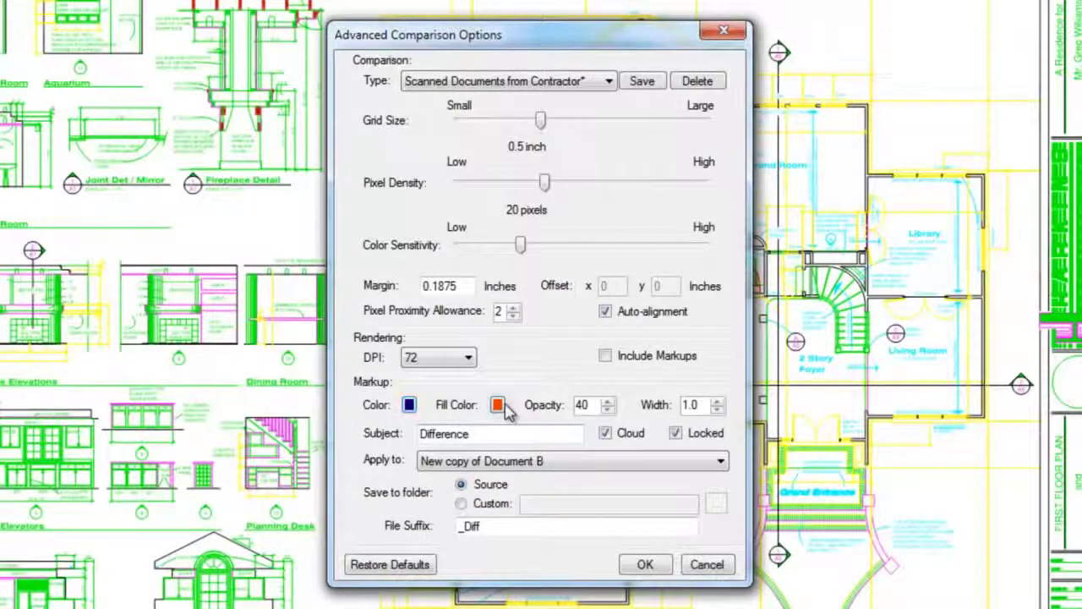
{"action": "left_click", "coordinate": [497, 405]}
{"action": "left_click", "coordinate": [548, 507]}
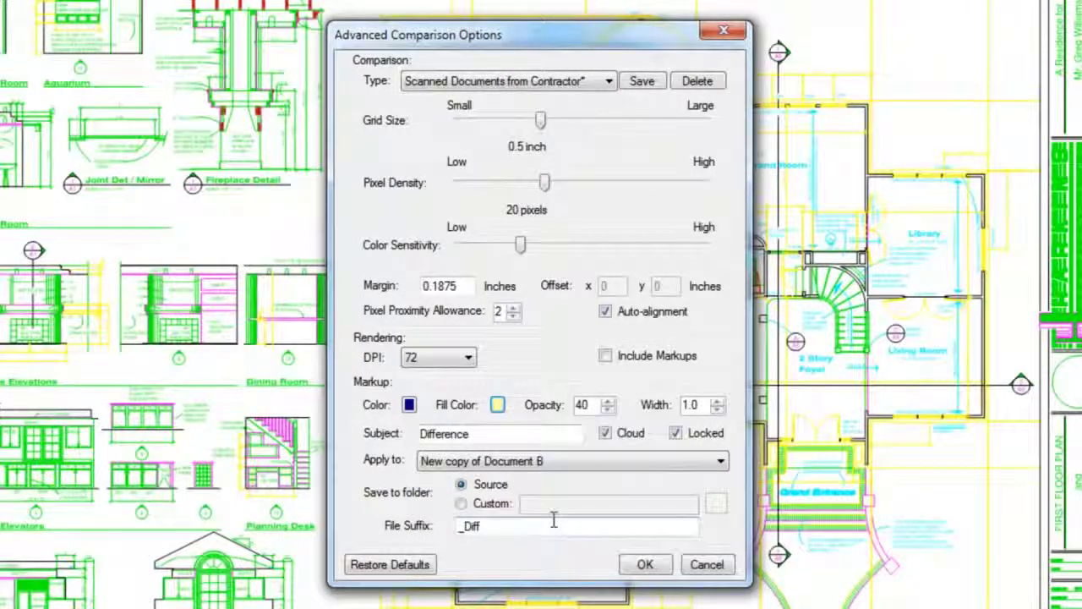
{"action": "left_click", "coordinate": [608, 409]}
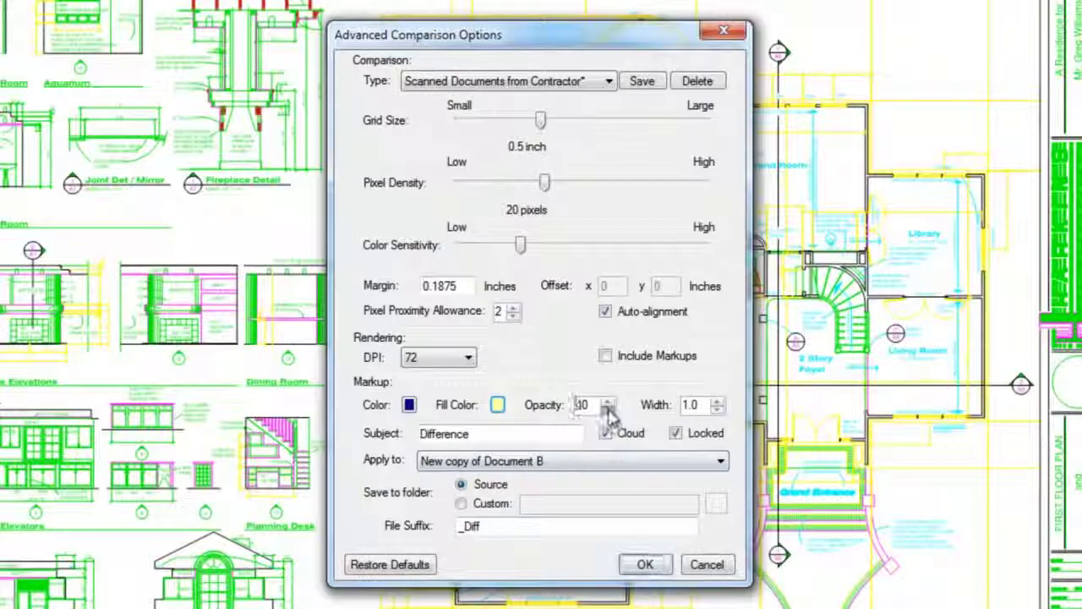
Apply the differences to a new copy of Document B saved in the source folder, with the file suffix "_Clouded".
{"action": "left_click", "coordinate": [593, 462]}
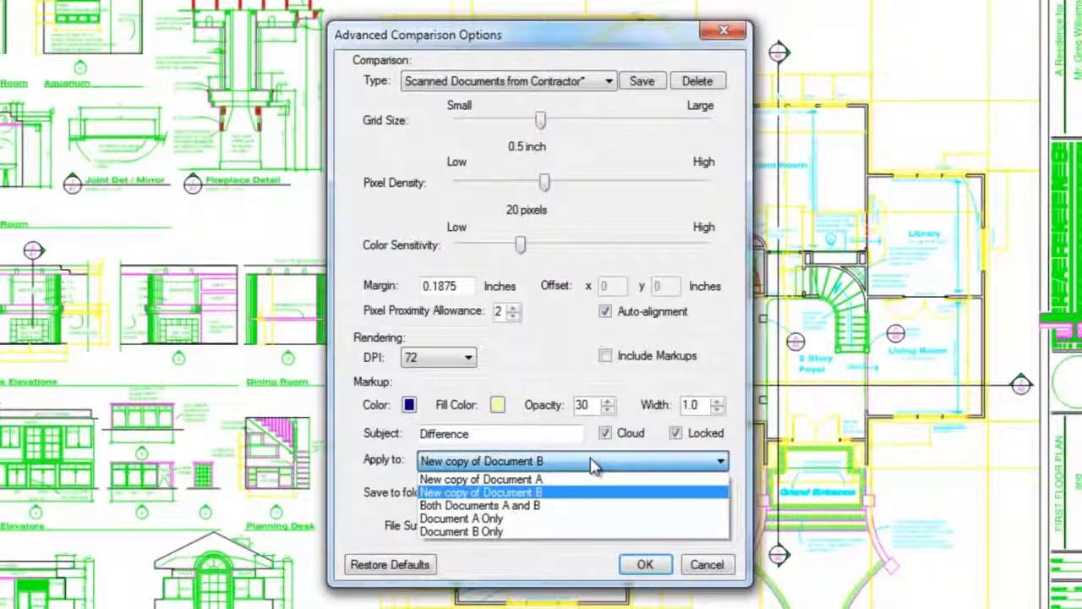
{"action": "left_click", "coordinate": [591, 465]}
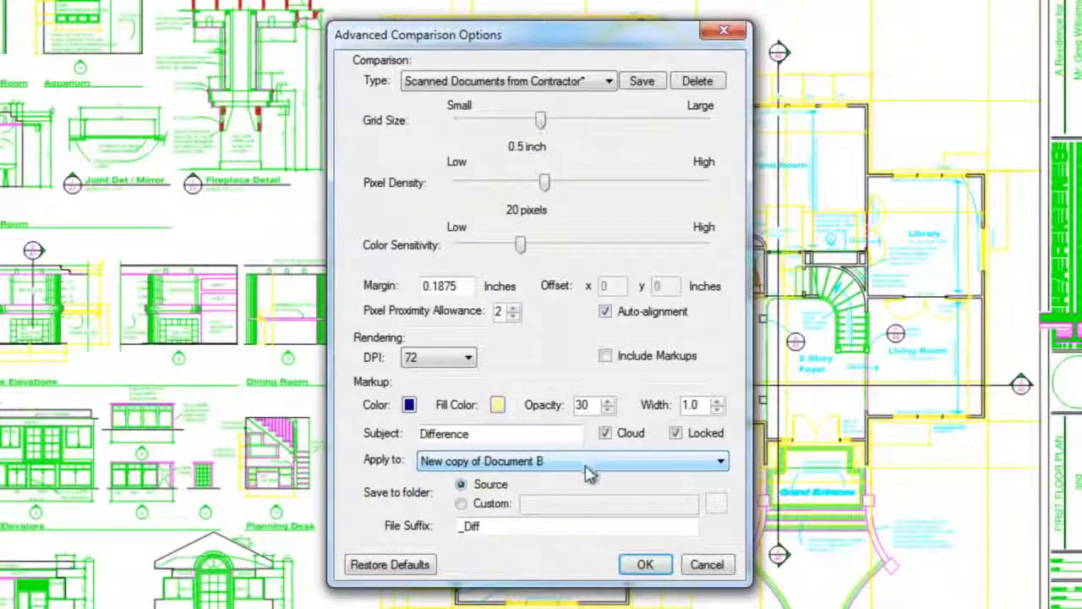
{"action": "left_click", "coordinate": [479, 507]}
{"action": "left_click", "coordinate": [477, 506]}
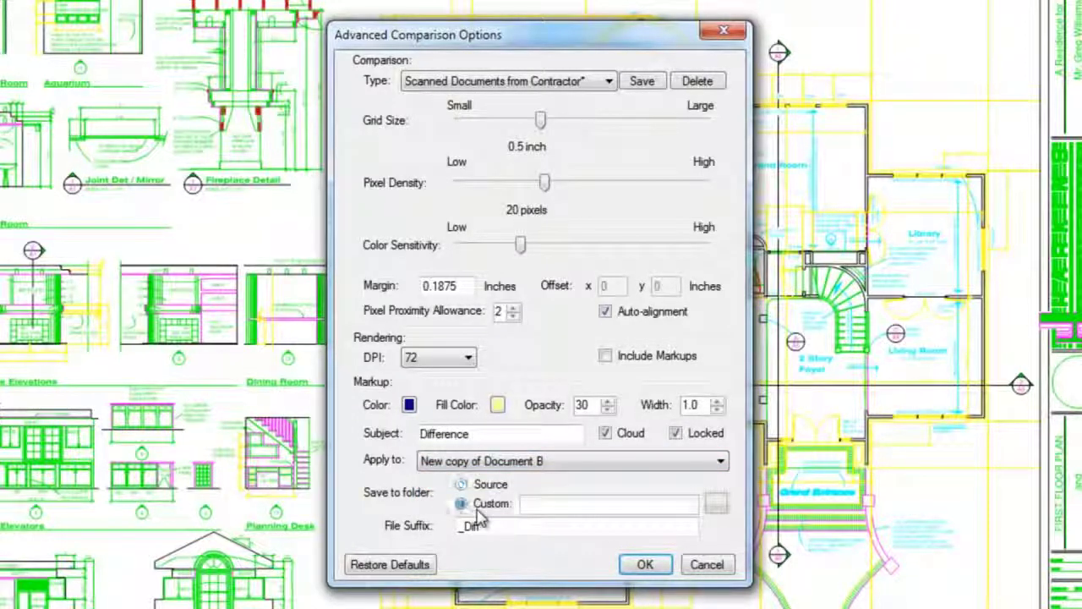
{"action": "left_click", "coordinate": [484, 489]}
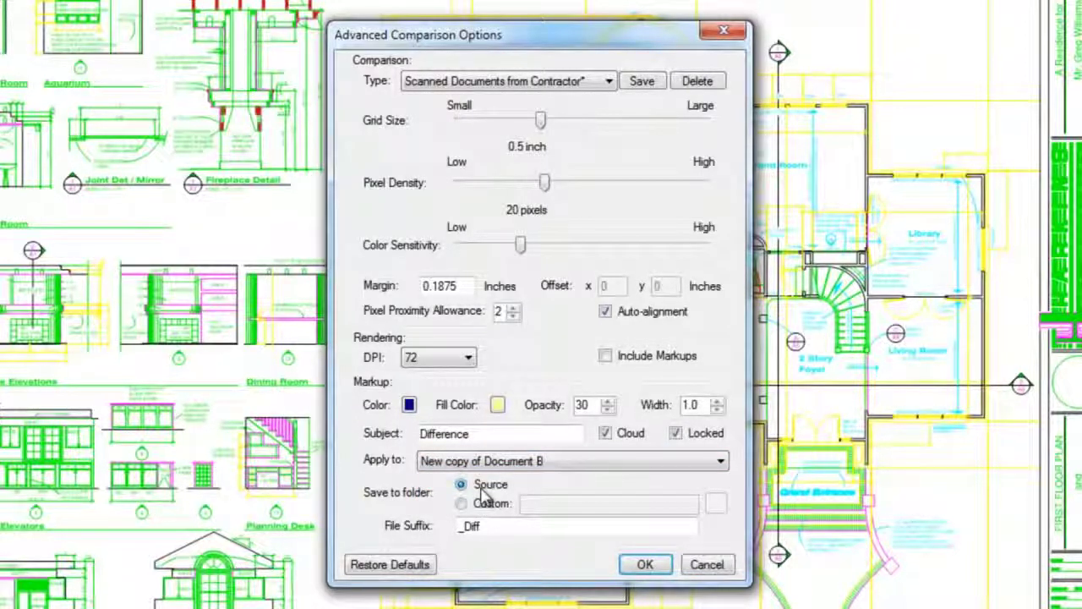
{"action": "double_click", "coordinate": [470, 526]}
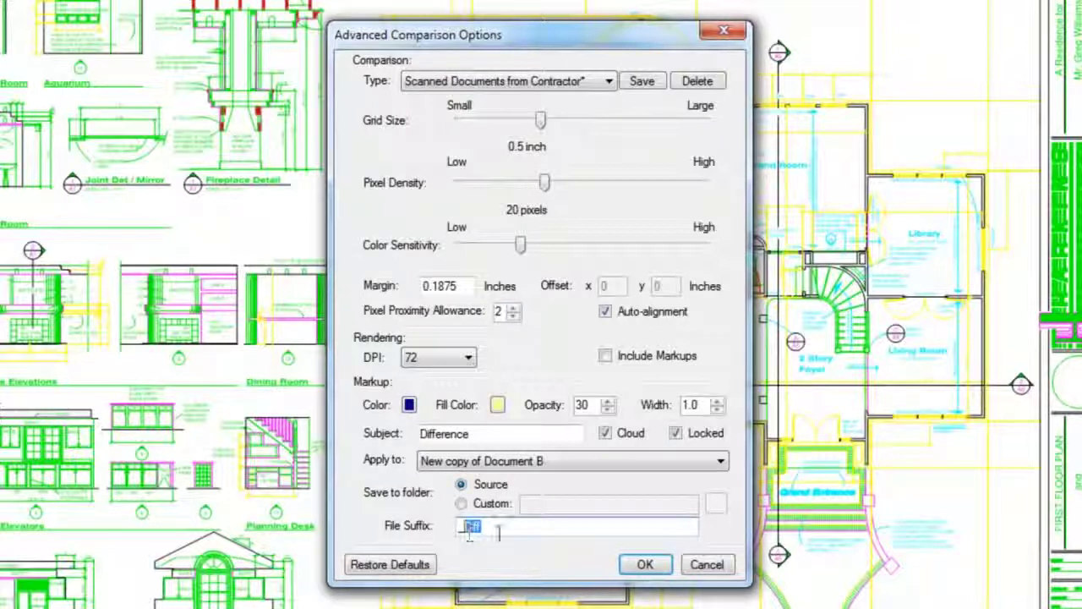
{"action": "type", "text": "_Clouded"}
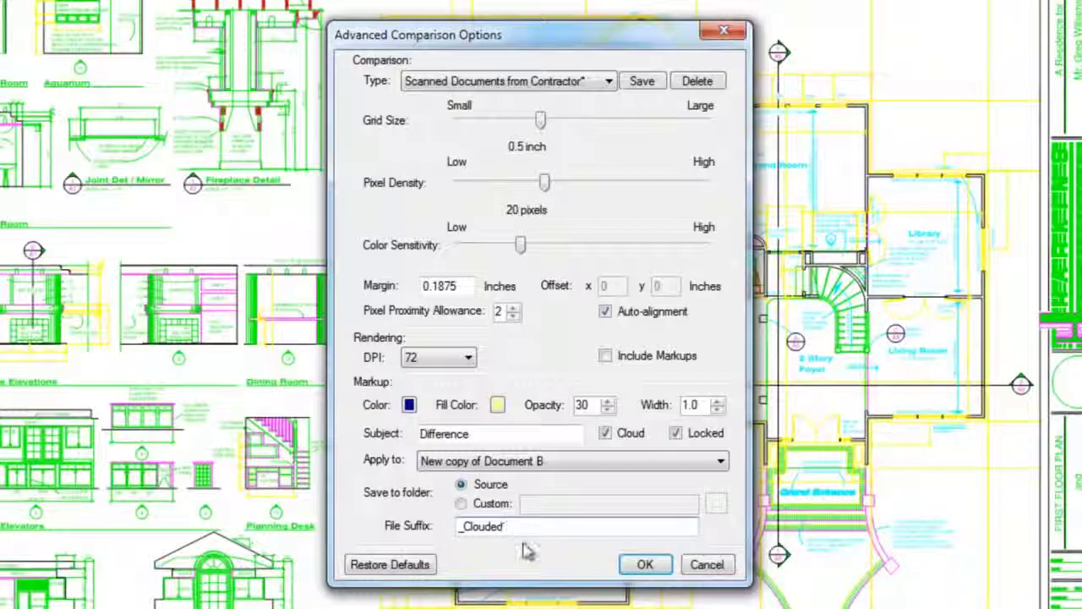
Save the updated comparison settings under the existing name "Scanned Documents from Contractor" and accept the advanced options.
{"action": "left_click", "coordinate": [640, 82]}
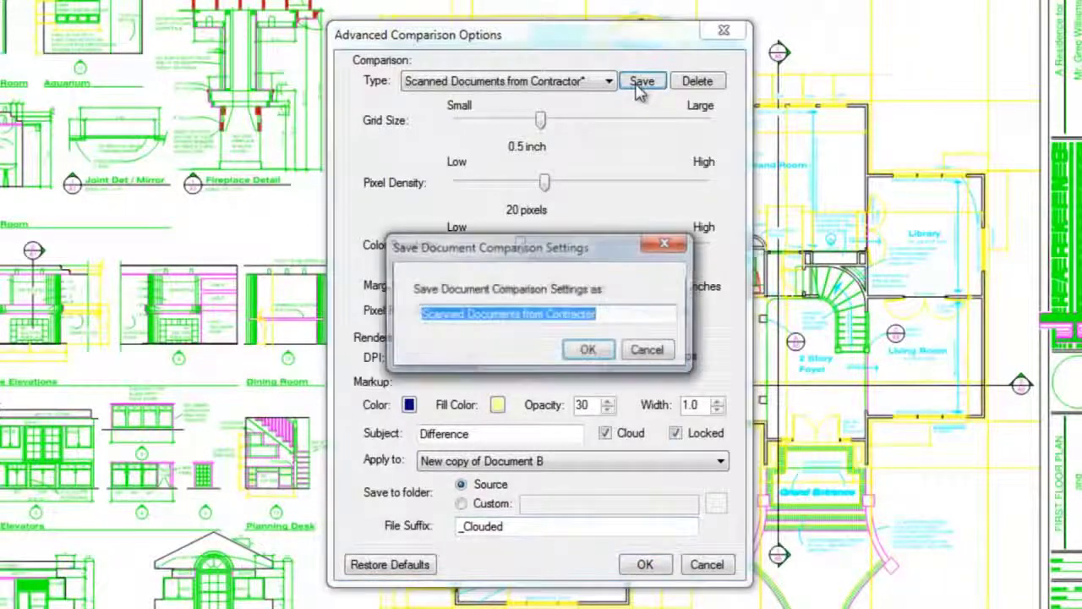
{"action": "left_click", "coordinate": [589, 352]}
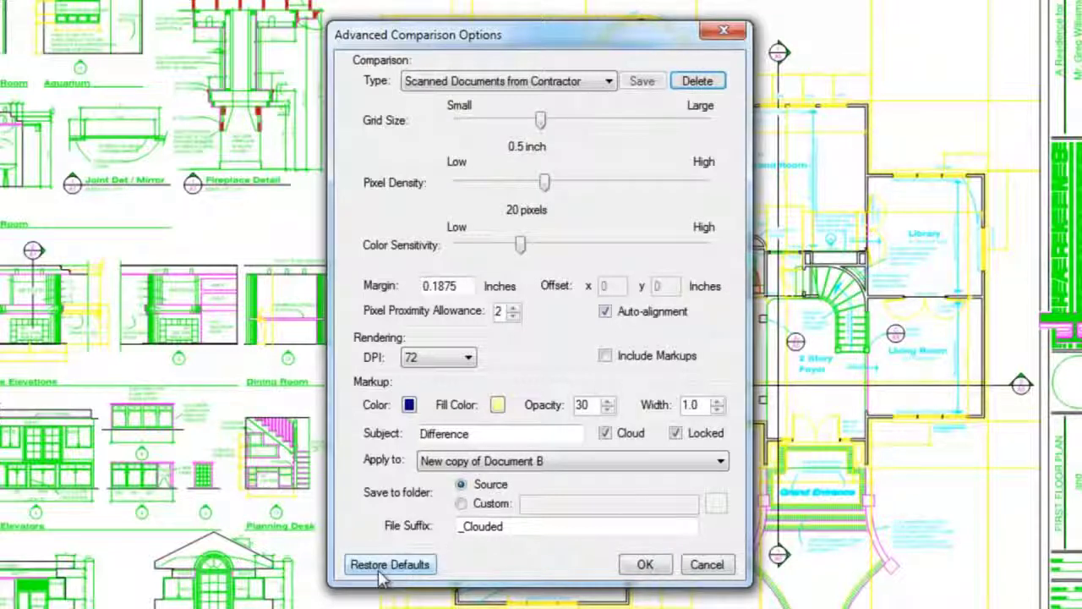
{"action": "left_click", "coordinate": [634, 574]}
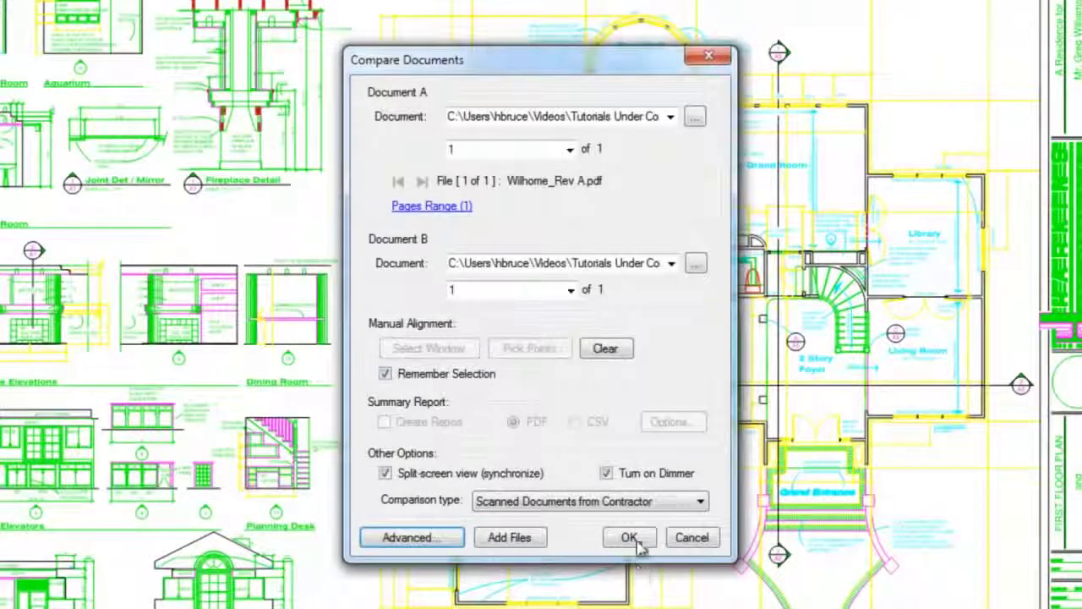
{"action": "left_click", "coordinate": [634, 540]}
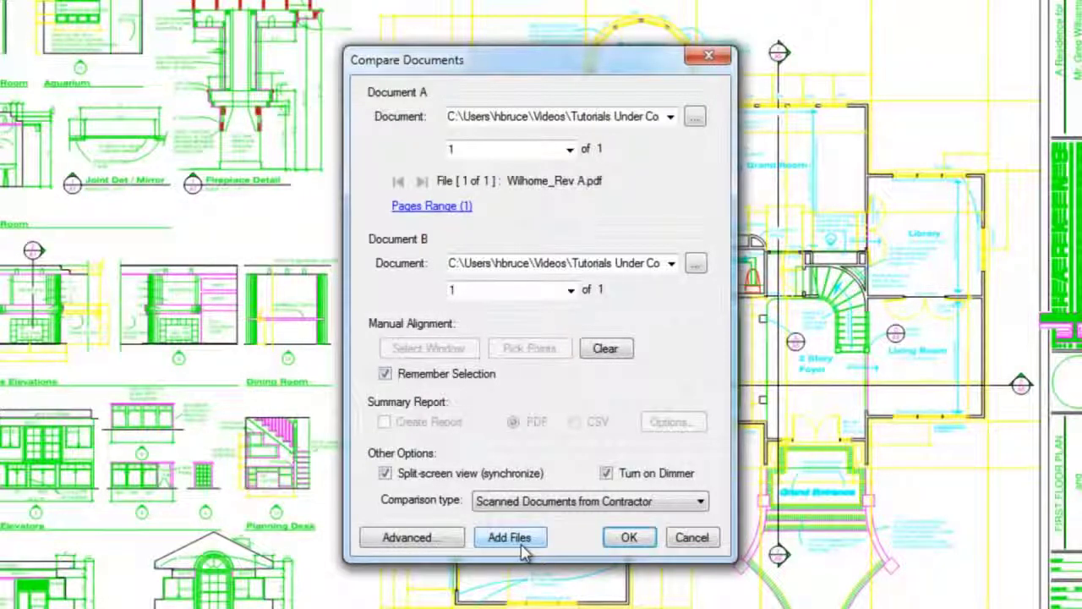
Open the batch document comparison for comparing several files at once.
{"action": "left_click", "coordinate": [522, 545]}
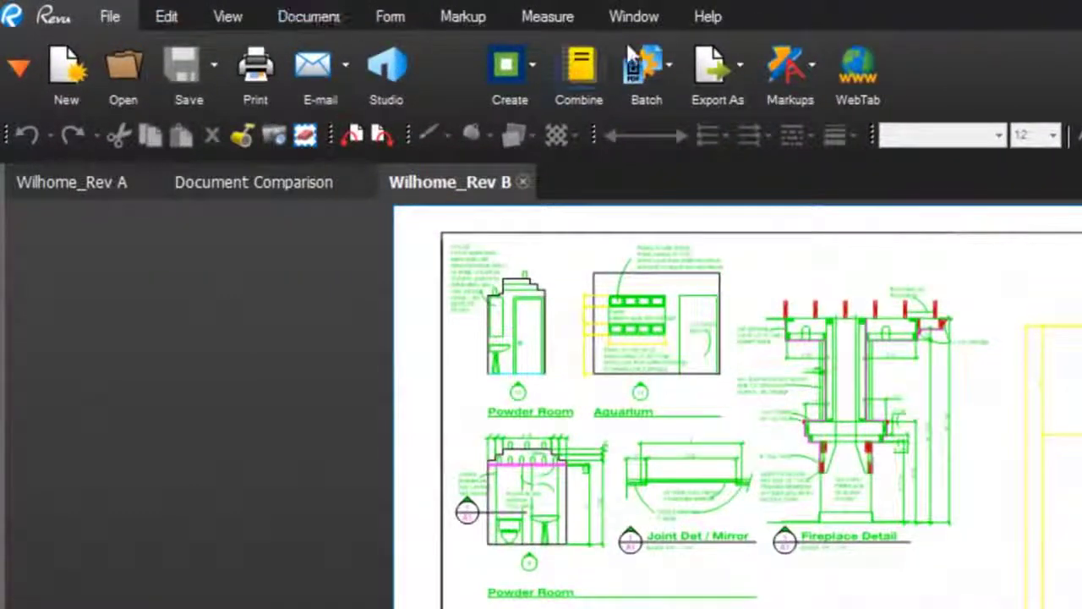
{"action": "left_click", "coordinate": [630, 52]}
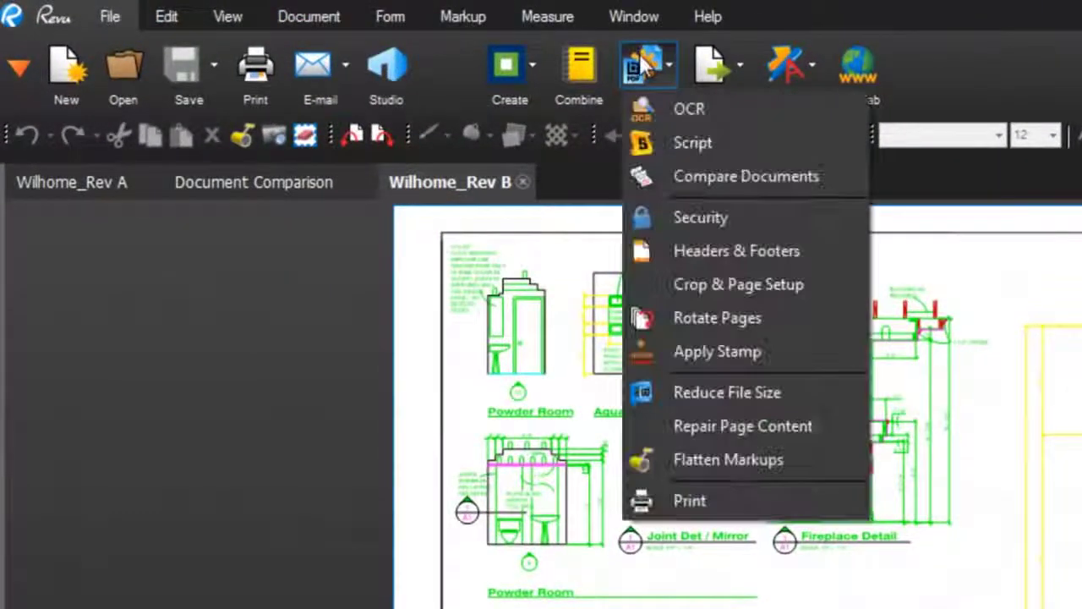
{"action": "left_click", "coordinate": [813, 181]}
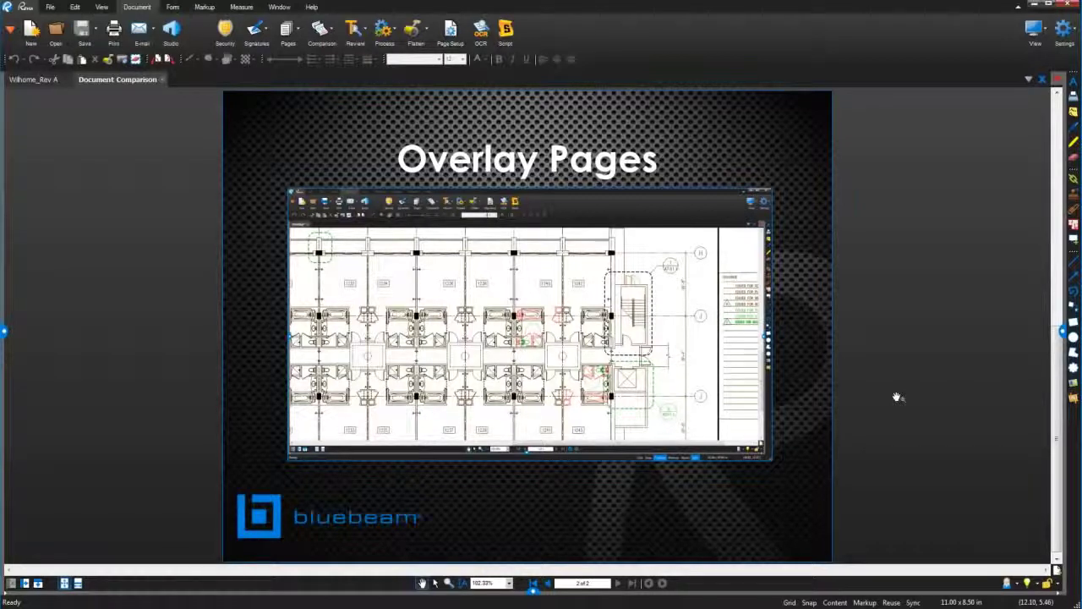
Start an Overlay Pages operation and remove the preloaded Document Comparison.pdf and Wilhome_Rev A.pdf layers from its list.
{"action": "left_click", "coordinate": [324, 35]}
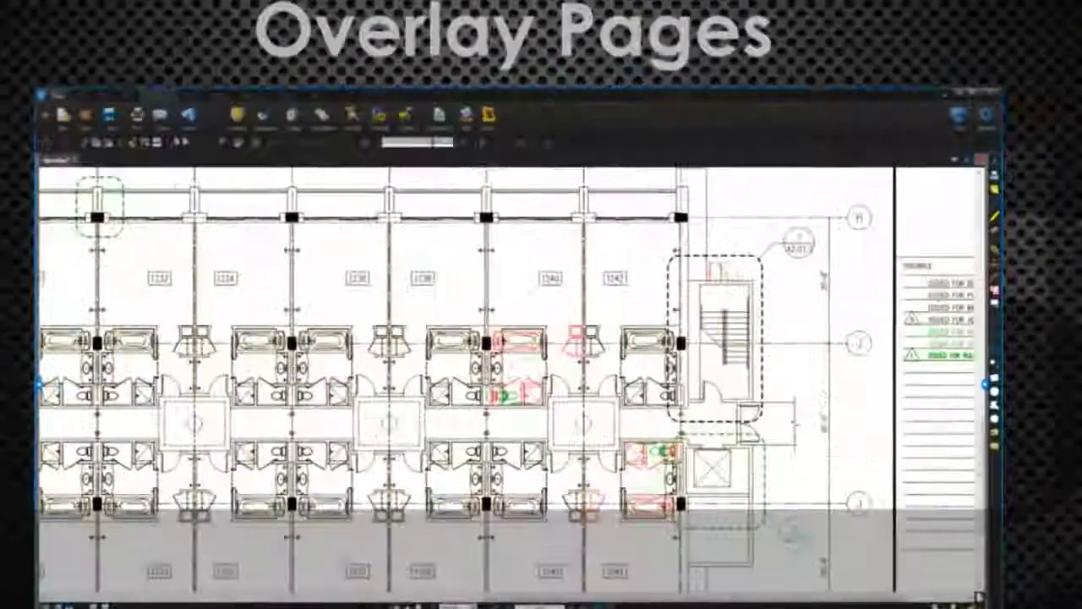
{"action": "left_click", "coordinate": [344, 56]}
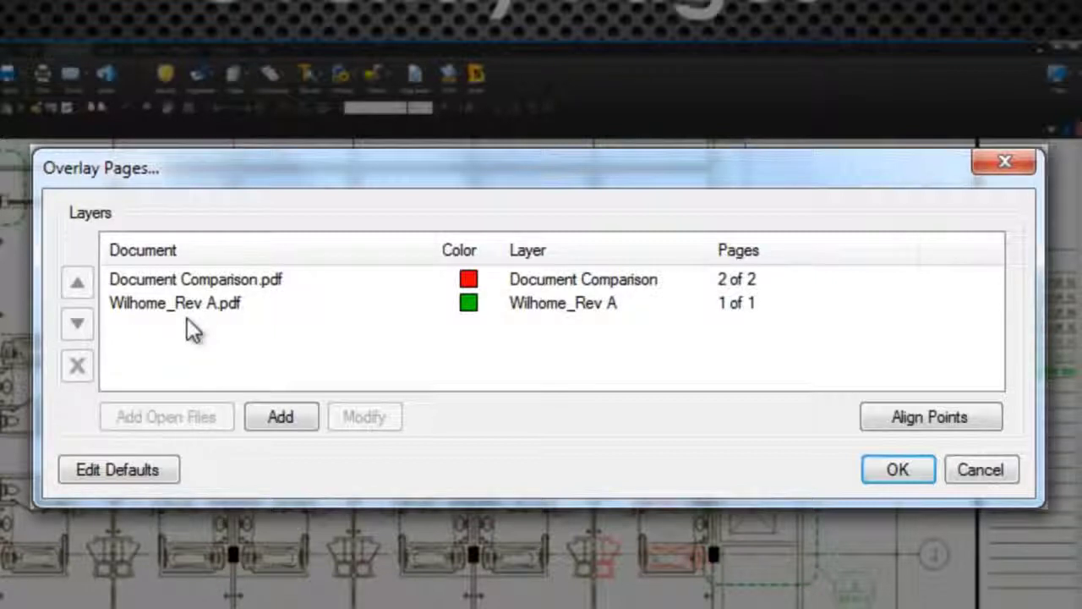
{"action": "left_click", "coordinate": [183, 280]}
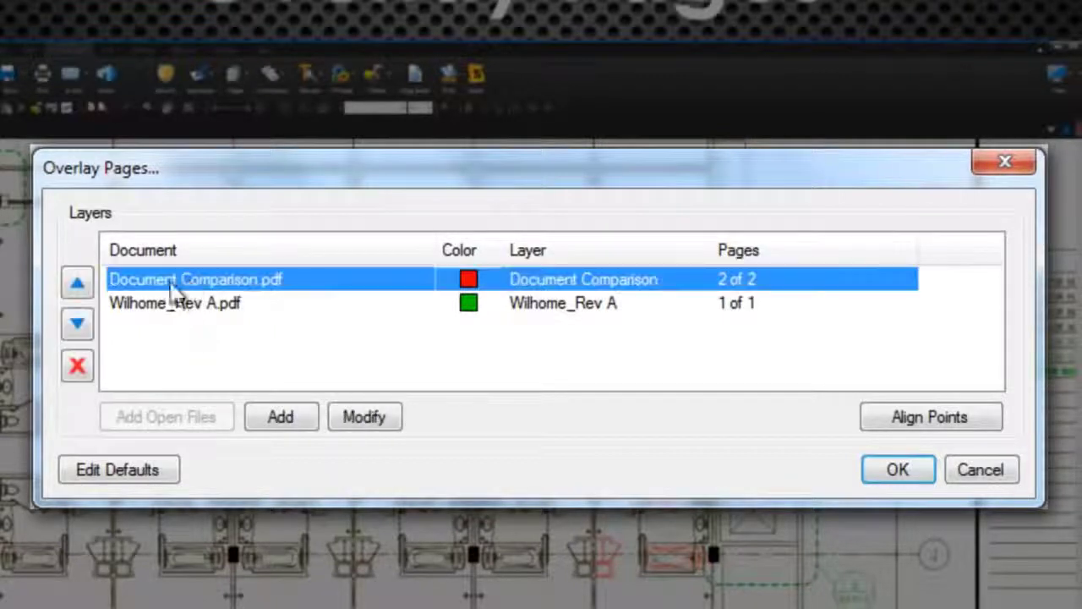
{"action": "left_click", "coordinate": [88, 373]}
{"action": "left_click", "coordinate": [142, 281]}
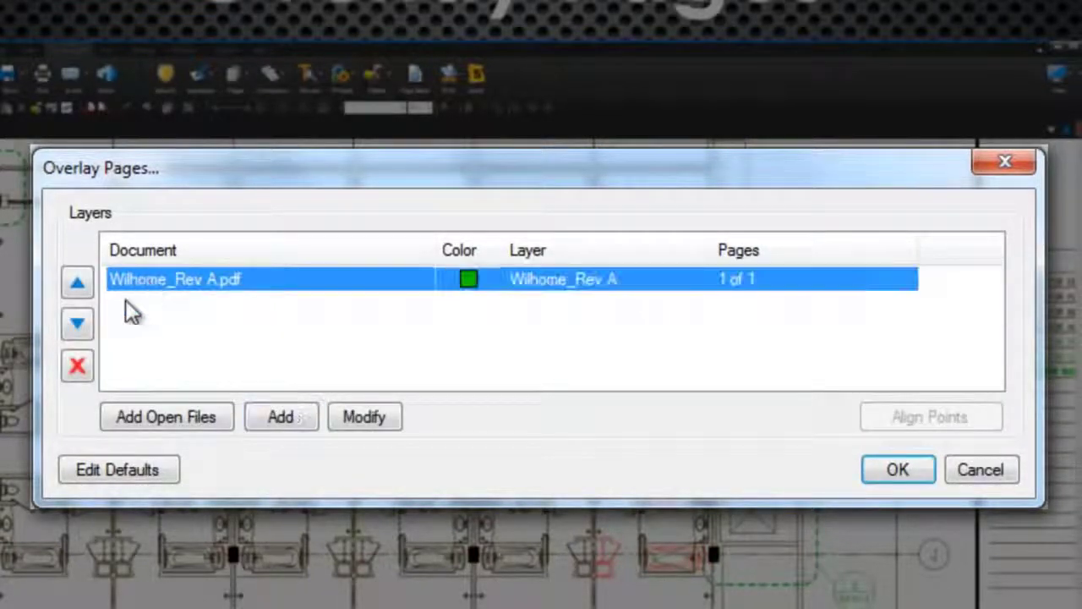
{"action": "left_click", "coordinate": [85, 368]}
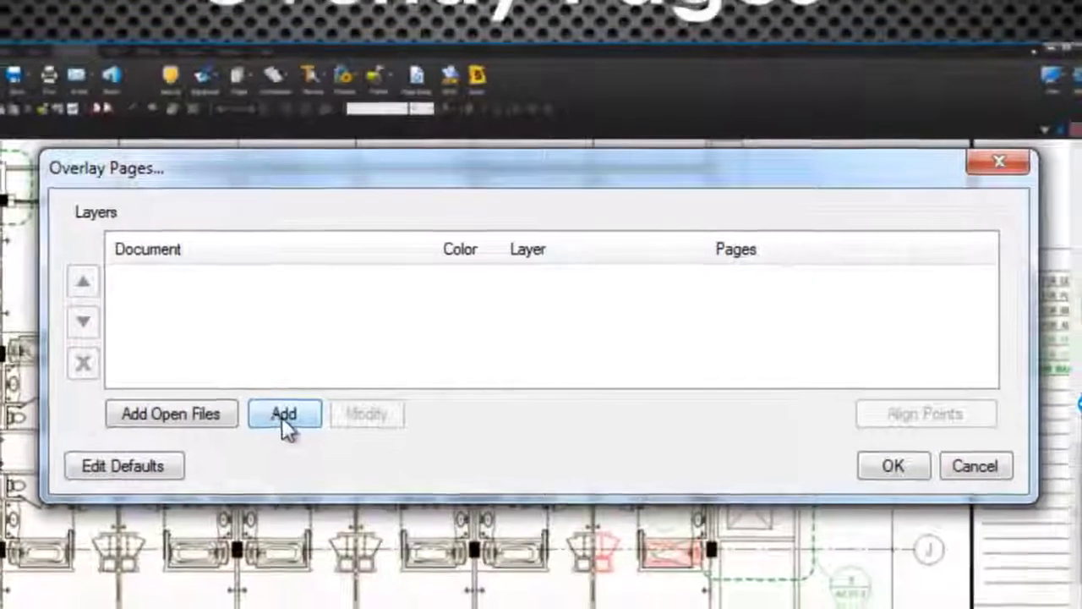
Add "Overlay - A201.2 - BULLETIN 1 13-1215.pdf" as the red base layer of the overlay.
{"action": "left_click", "coordinate": [282, 419]}
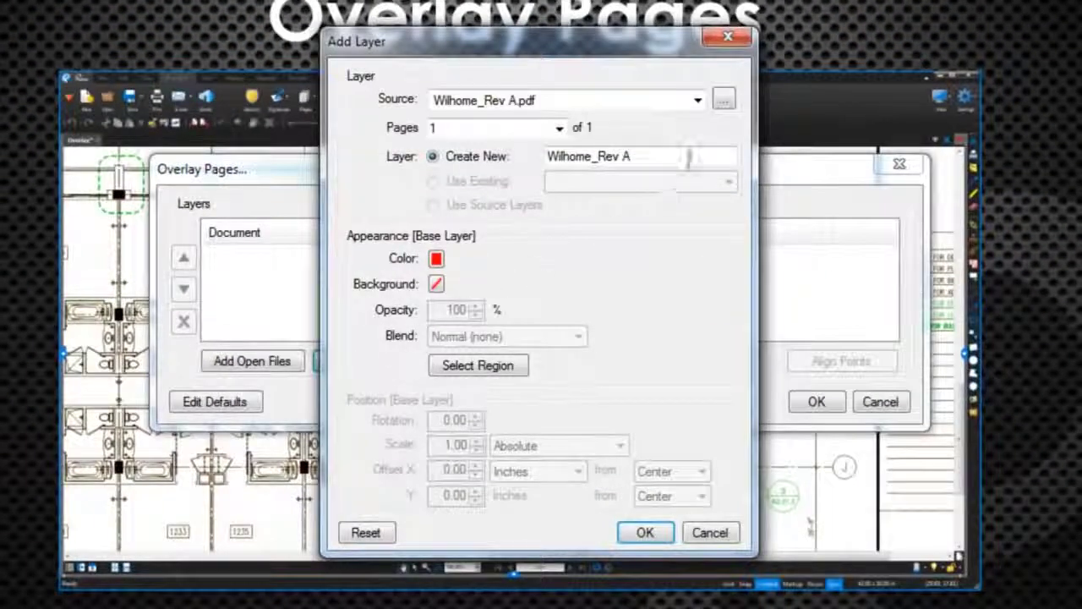
{"action": "left_click", "coordinate": [723, 100]}
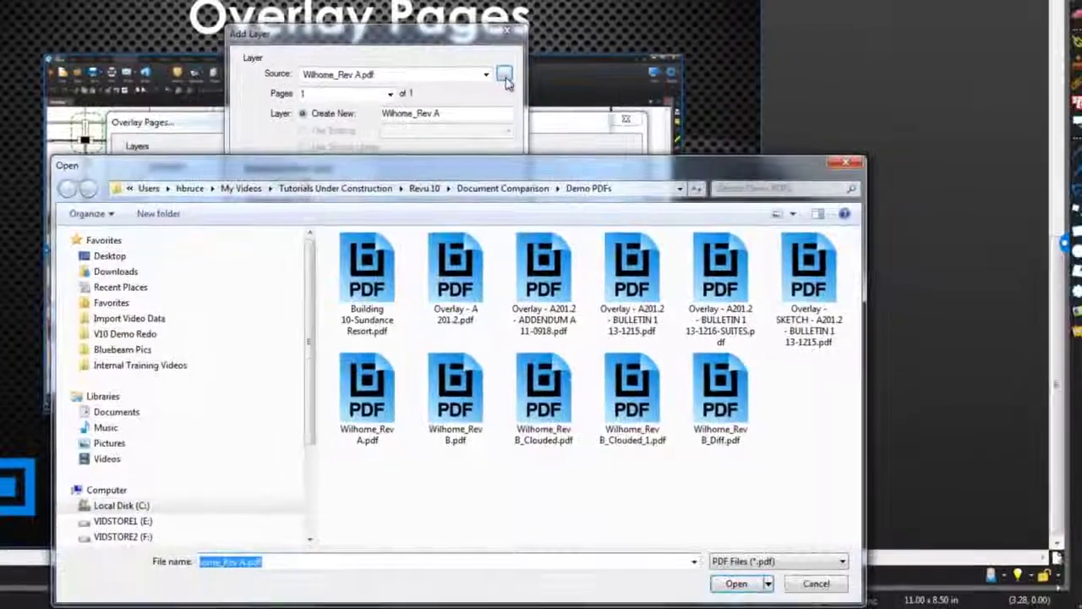
{"action": "left_click", "coordinate": [626, 269]}
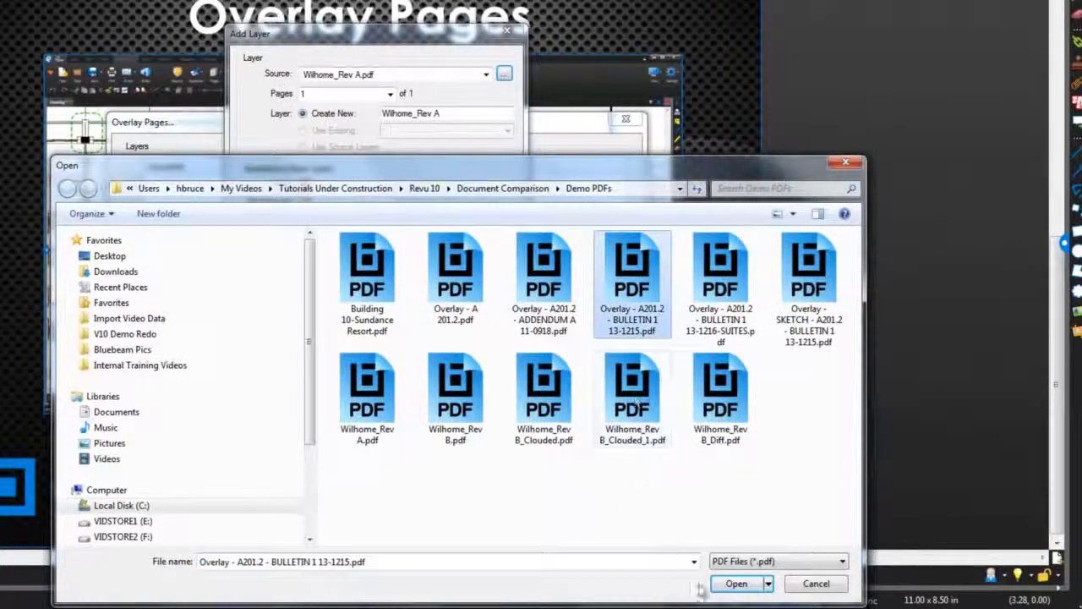
{"action": "left_click", "coordinate": [732, 583]}
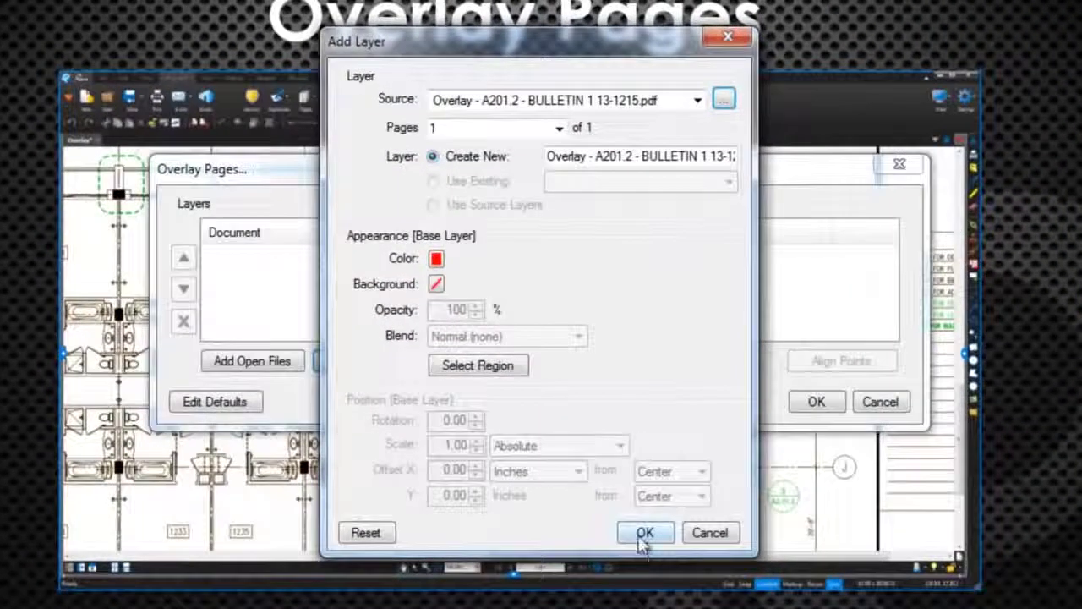
{"action": "left_click", "coordinate": [449, 374]}
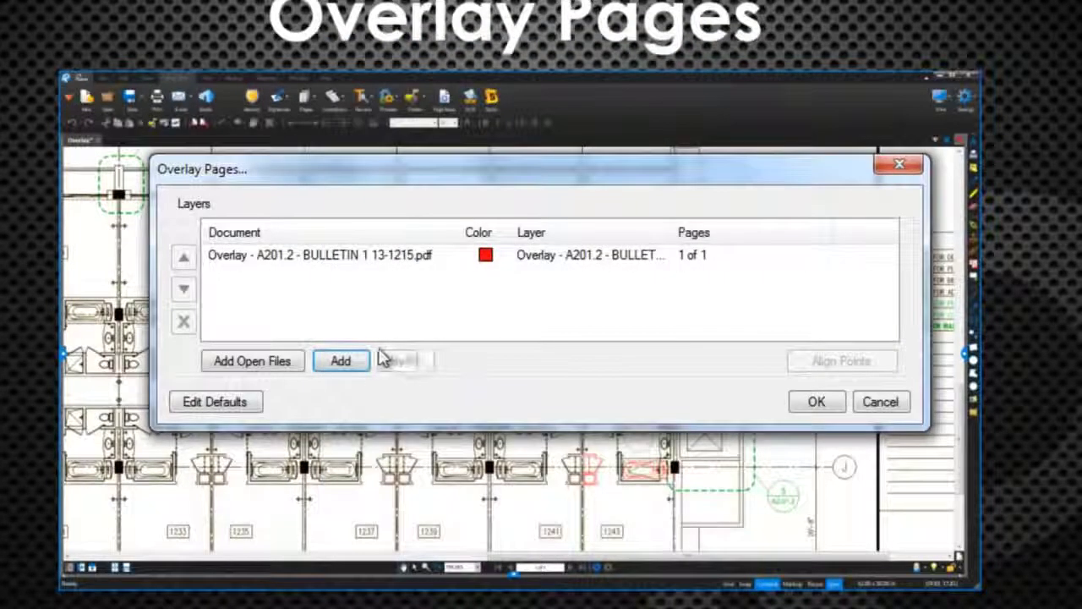
Add "Overlay - A201.2 - BULLETIN 1 13-1216-SUITES.pdf" as the second overlay layer in green.
{"action": "left_click", "coordinate": [360, 362]}
{"action": "left_click", "coordinate": [723, 99]}
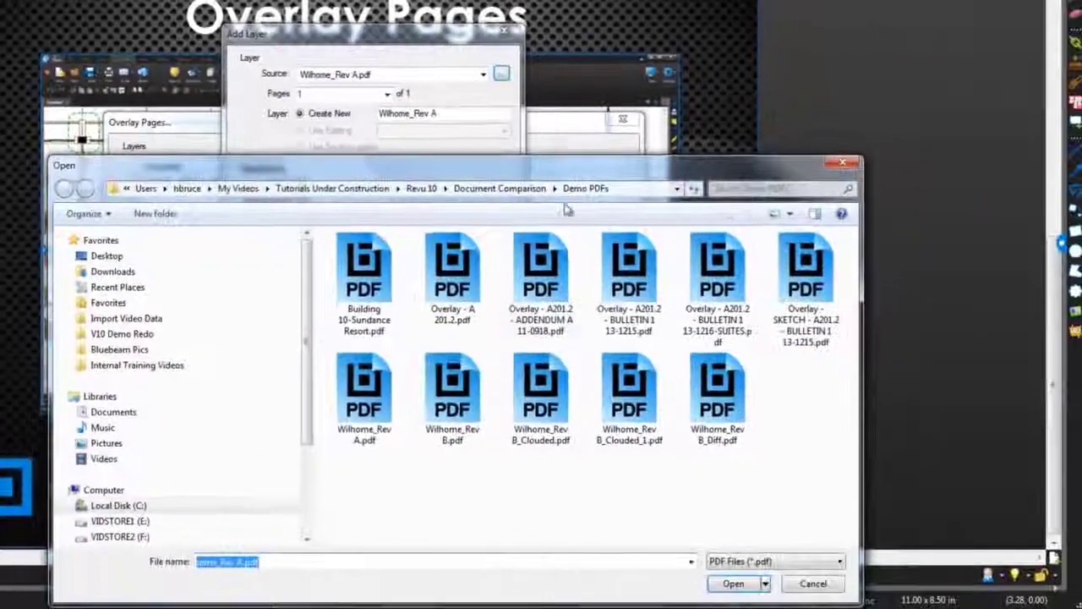
{"action": "left_click", "coordinate": [717, 283]}
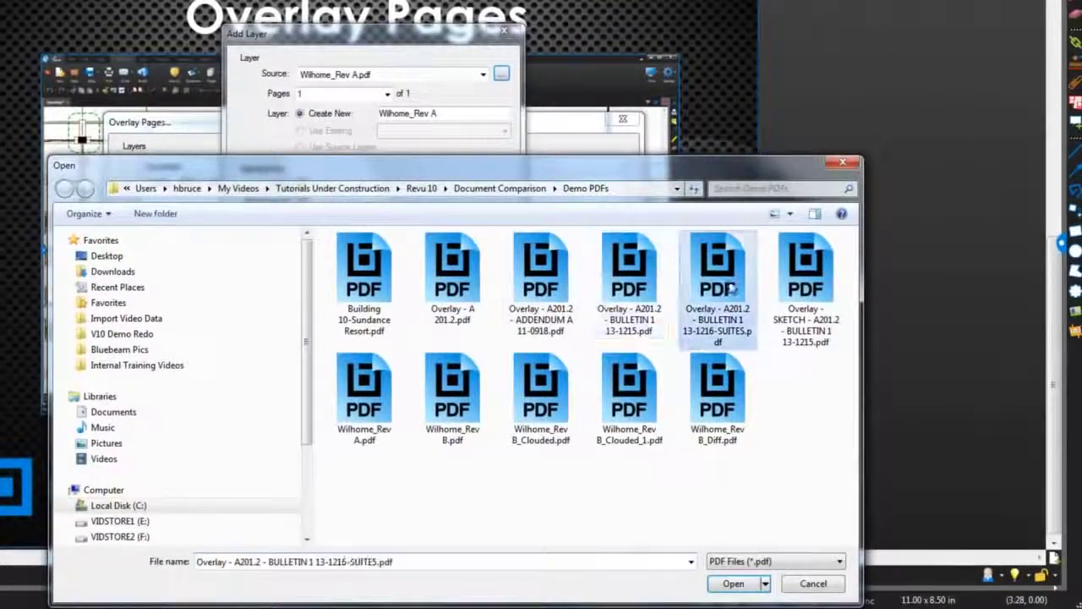
{"action": "left_click", "coordinate": [732, 583]}
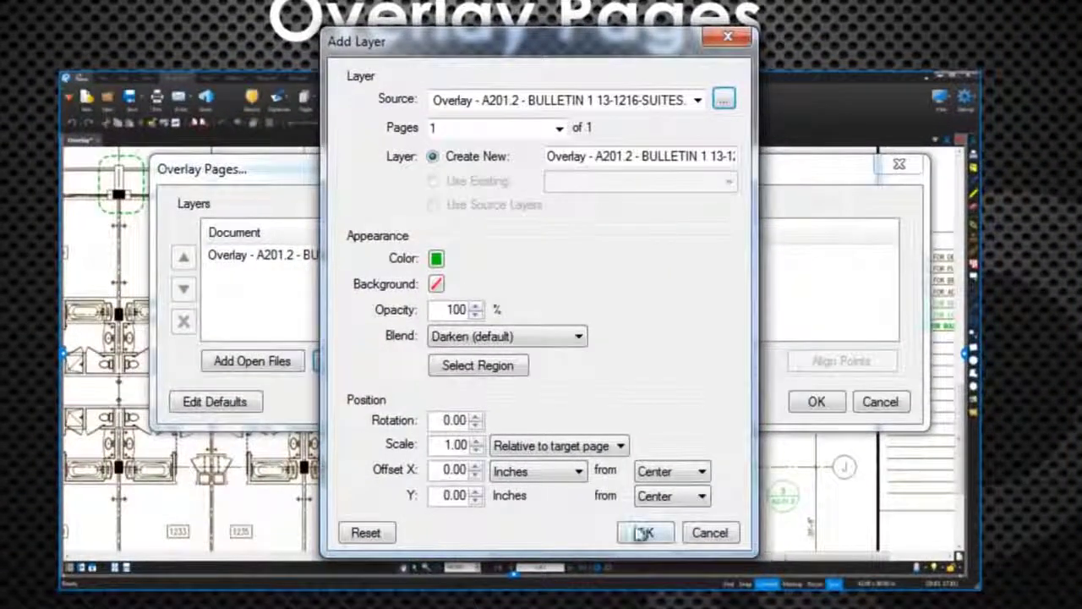
{"action": "left_click", "coordinate": [498, 414]}
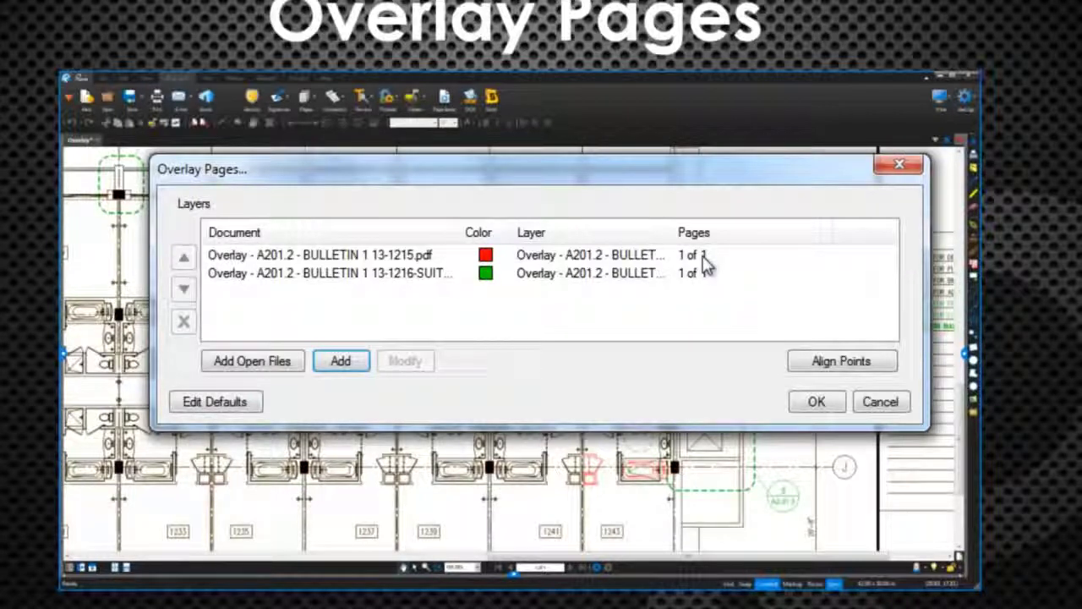
Generate the overlay from the two layers and inspect the colored differences around rooms 1240 to 1243.
{"action": "left_click", "coordinate": [817, 404]}
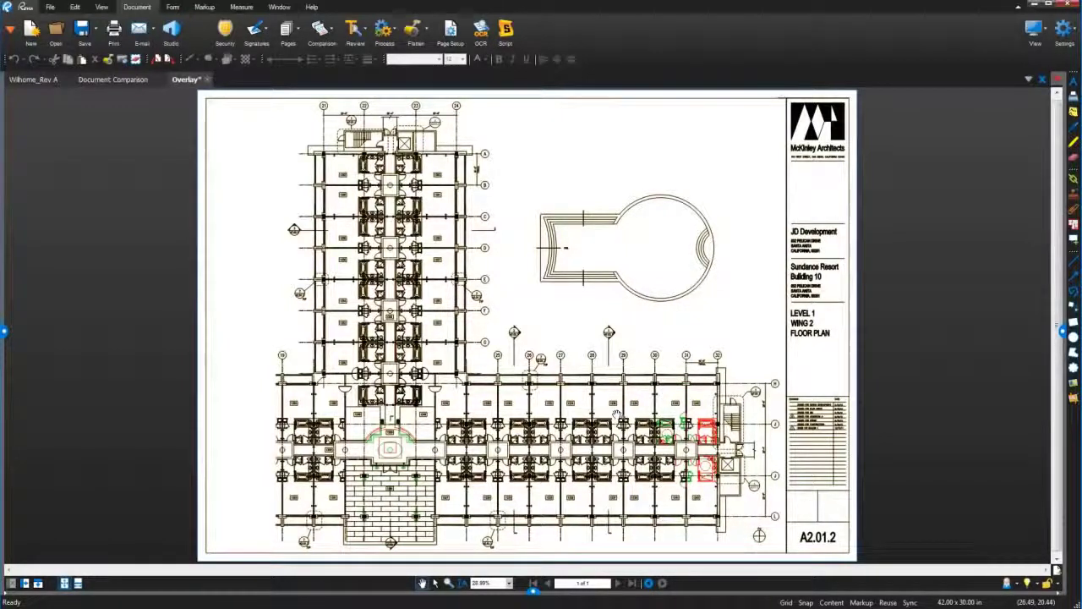
{"action": "scroll", "coordinate": [624, 419], "scroll_direction": "up", "scroll_amount": 3}
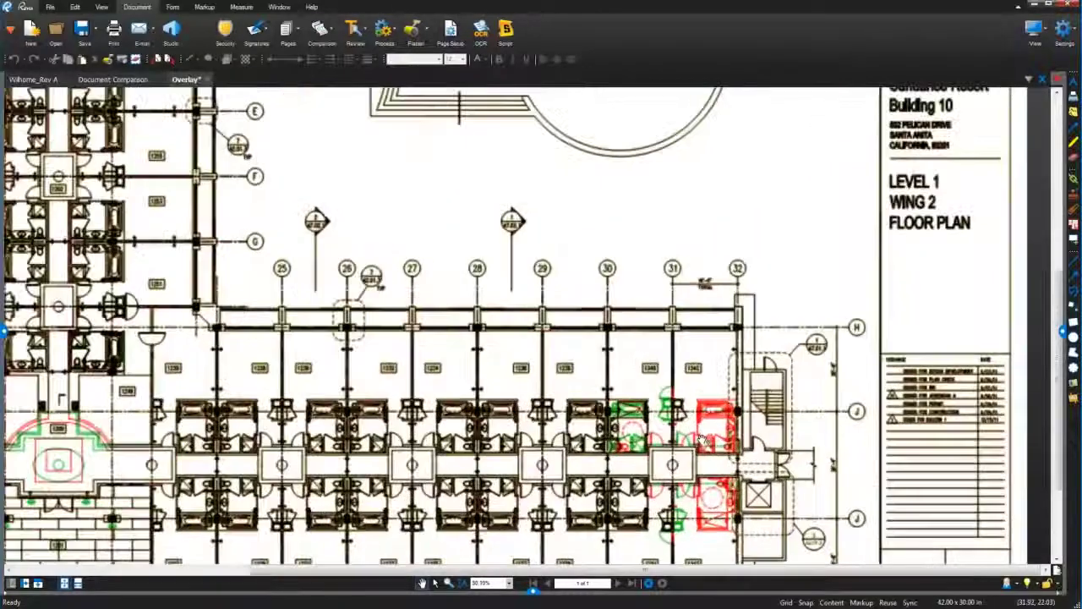
{"action": "left_click_drag", "start_coordinate": [691, 435], "coordinate": [761, 333]}
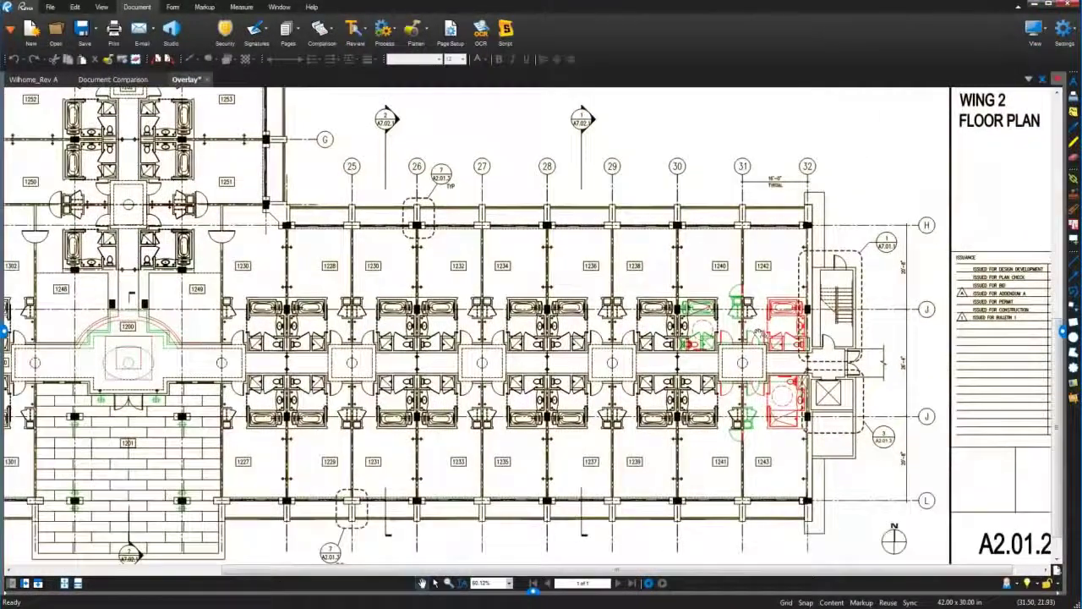
{"action": "scroll", "coordinate": [758, 332], "scroll_direction": "up", "scroll_amount": 3}
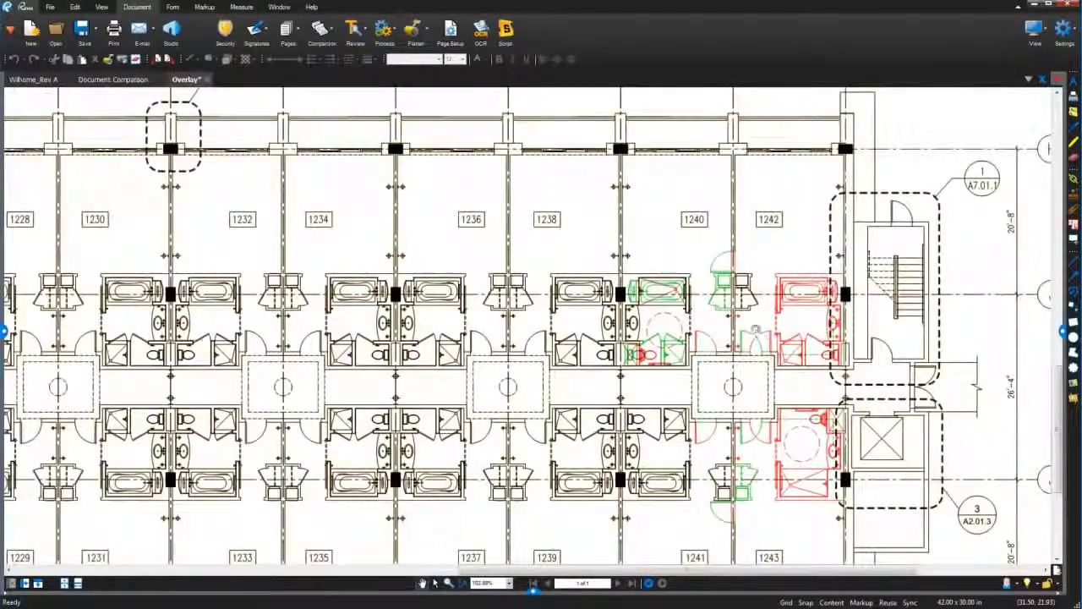
{"action": "left_click_drag", "start_coordinate": [755, 329], "coordinate": [658, 298]}
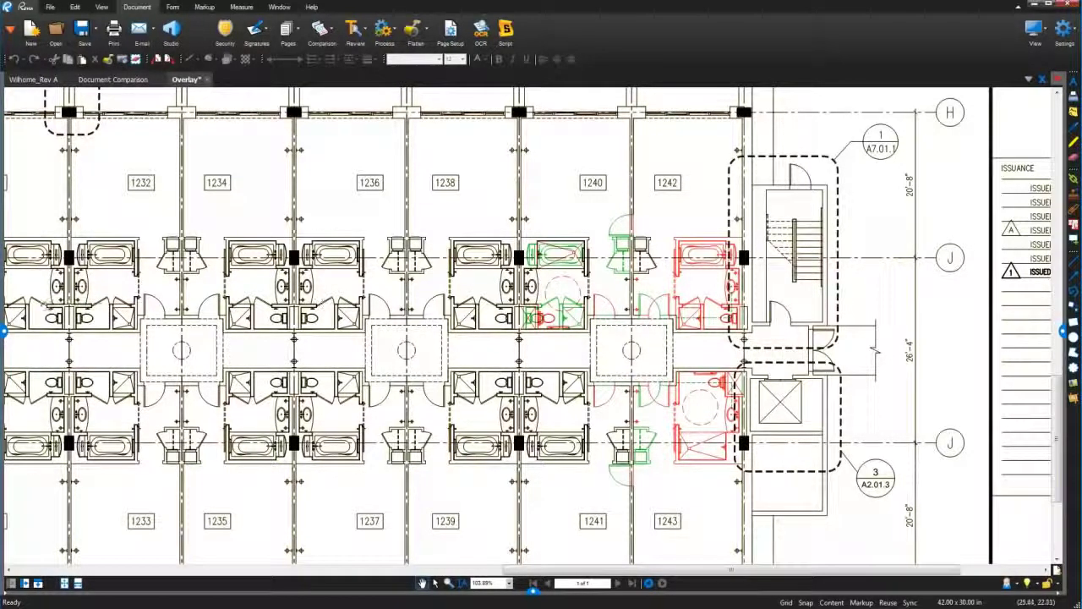
Show the overlay's layer list and toggle the two bulletin layers off and on to view each revision separately.
{"action": "left_click", "coordinate": [4, 333]}
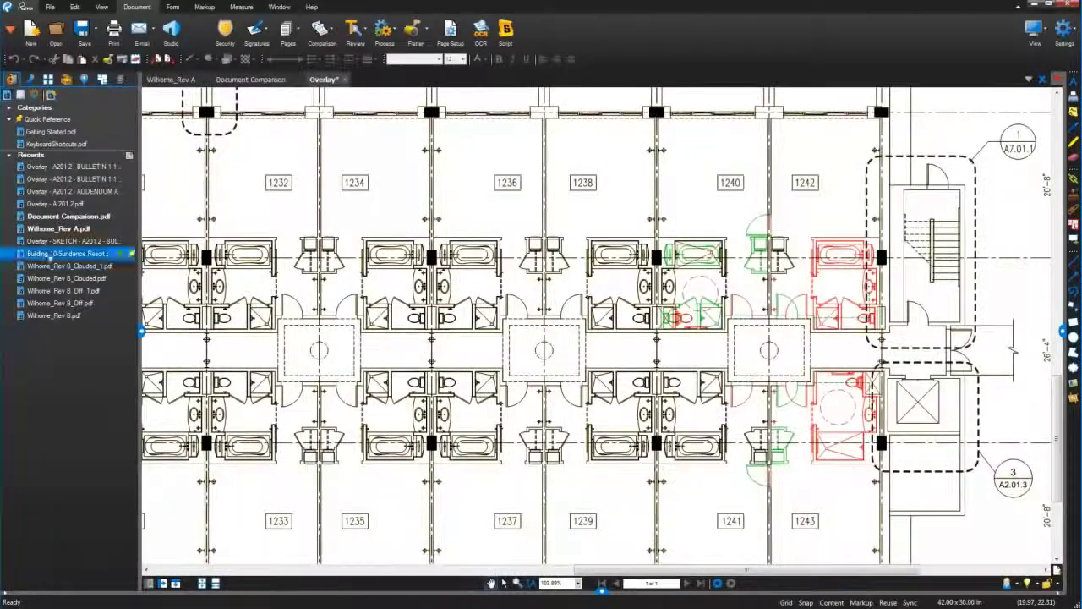
{"action": "left_click", "coordinate": [120, 78]}
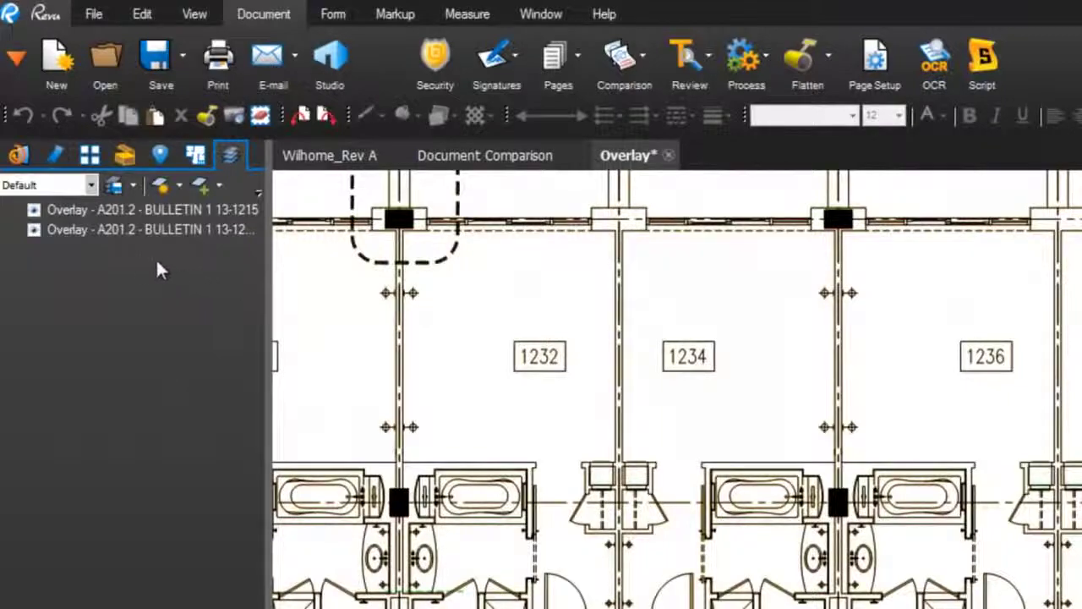
{"action": "left_click", "coordinate": [35, 211]}
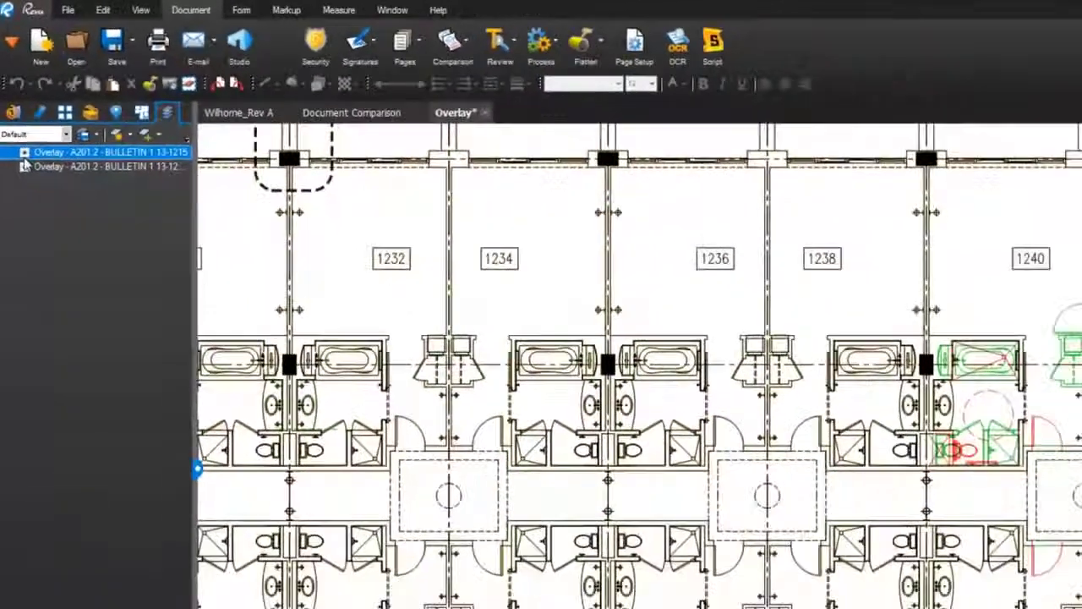
{"action": "left_click", "coordinate": [34, 229]}
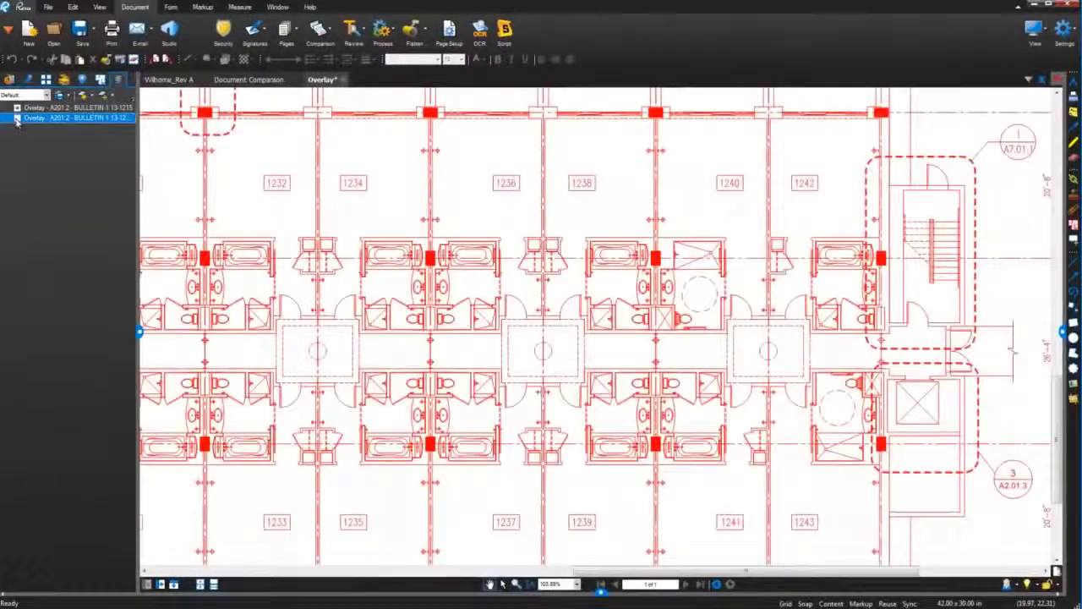
{"action": "left_click", "coordinate": [17, 119]}
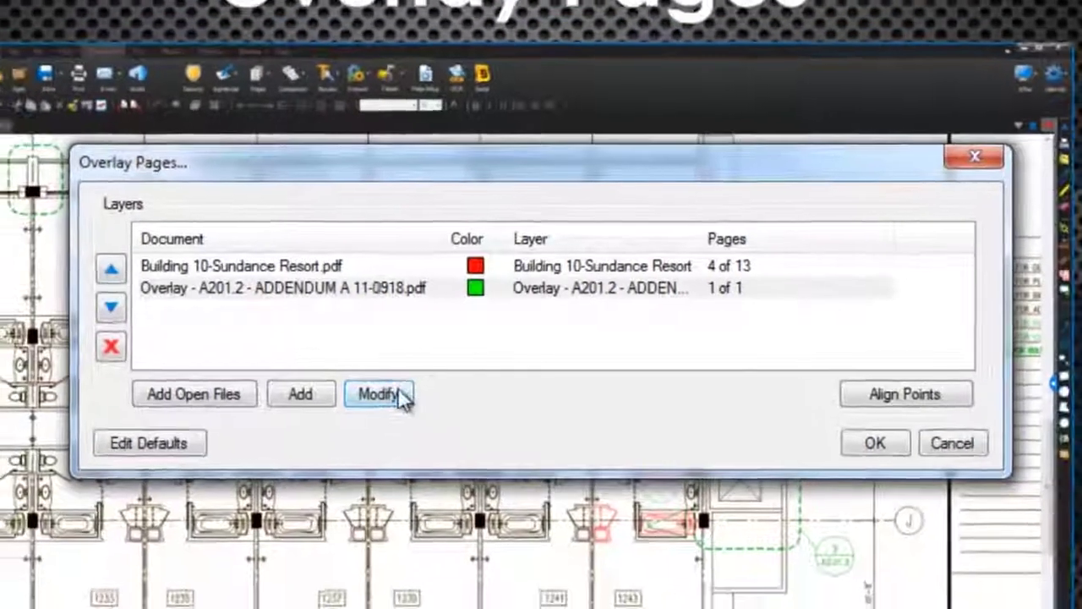
Edit the "Overlay - A201.2 - ADDENDUM A 11-0918.pdf" layer in the overlay list and set its color to dark blue.
{"action": "left_click", "coordinate": [385, 404]}
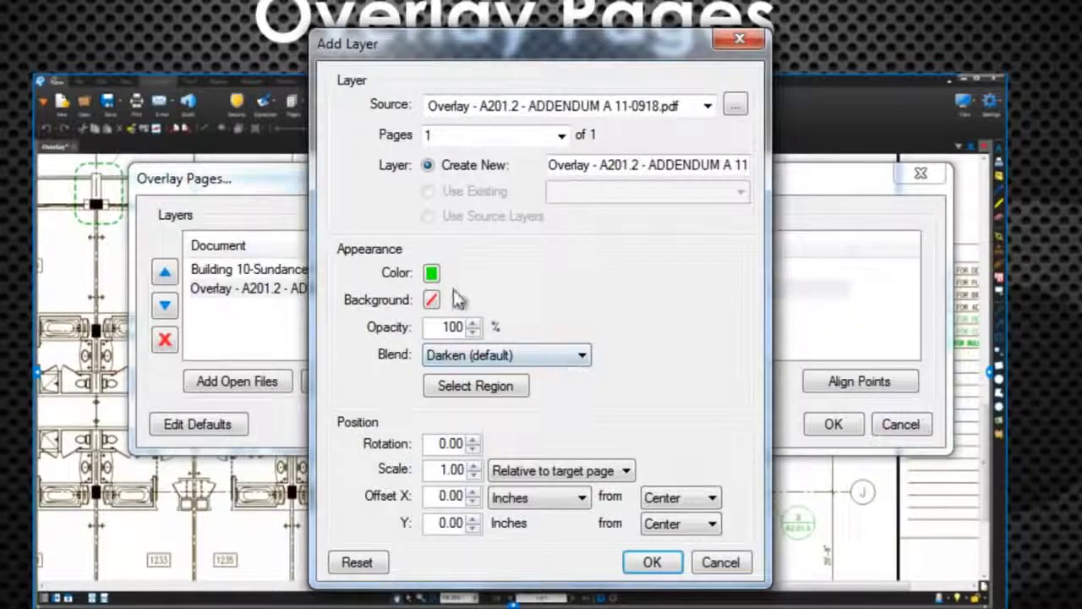
{"action": "left_click", "coordinate": [434, 273]}
{"action": "left_click", "coordinate": [567, 306]}
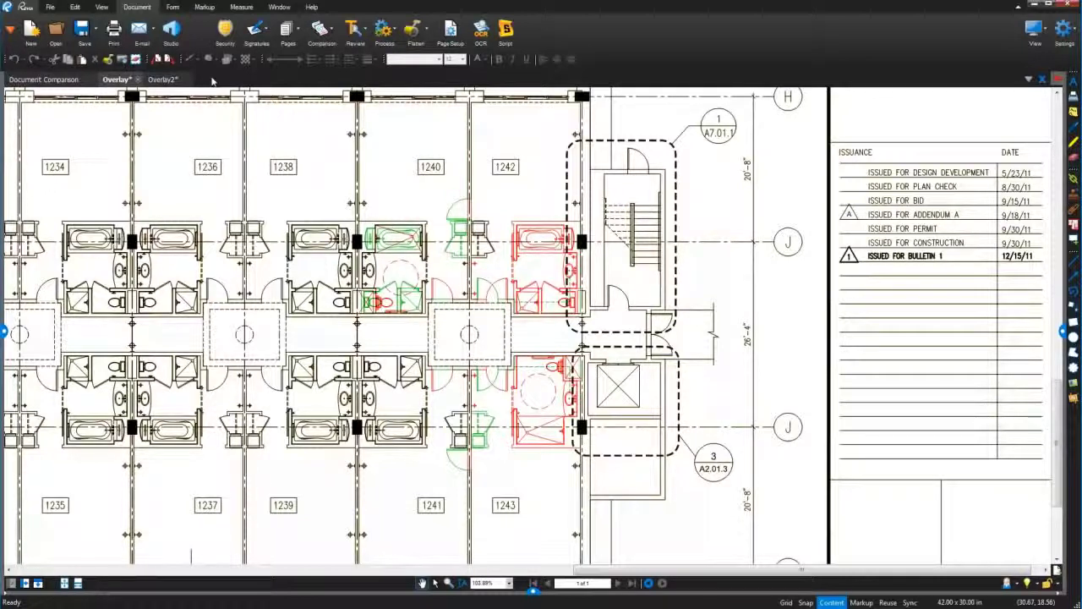
View the Overlay2 document, and set the color of the ADDENDUM A 11-0918 layer to bright green.
{"action": "left_click", "coordinate": [164, 80]}
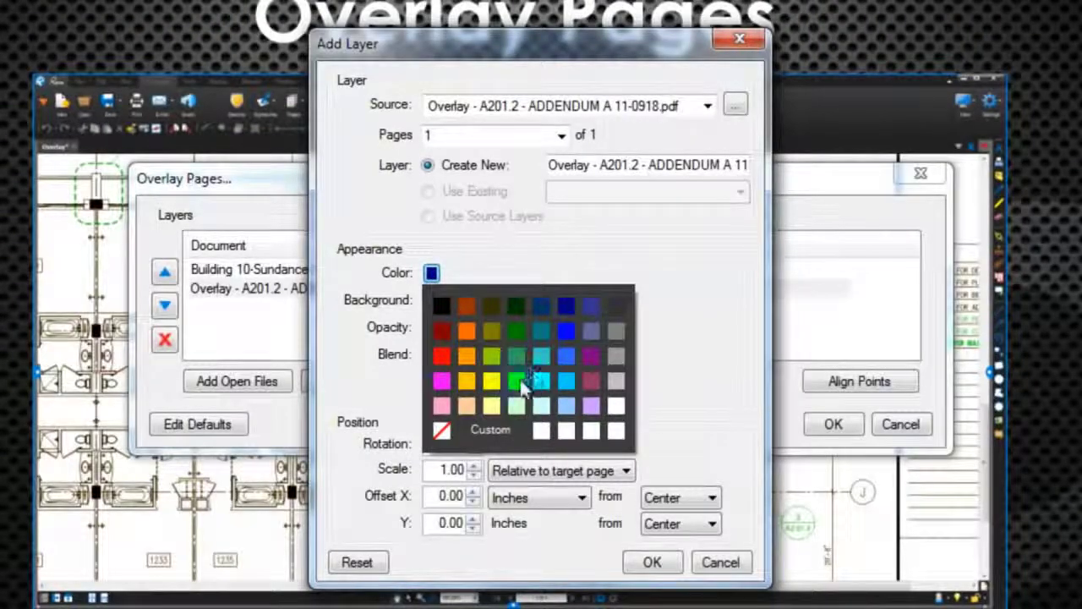
{"action": "left_click", "coordinate": [516, 381]}
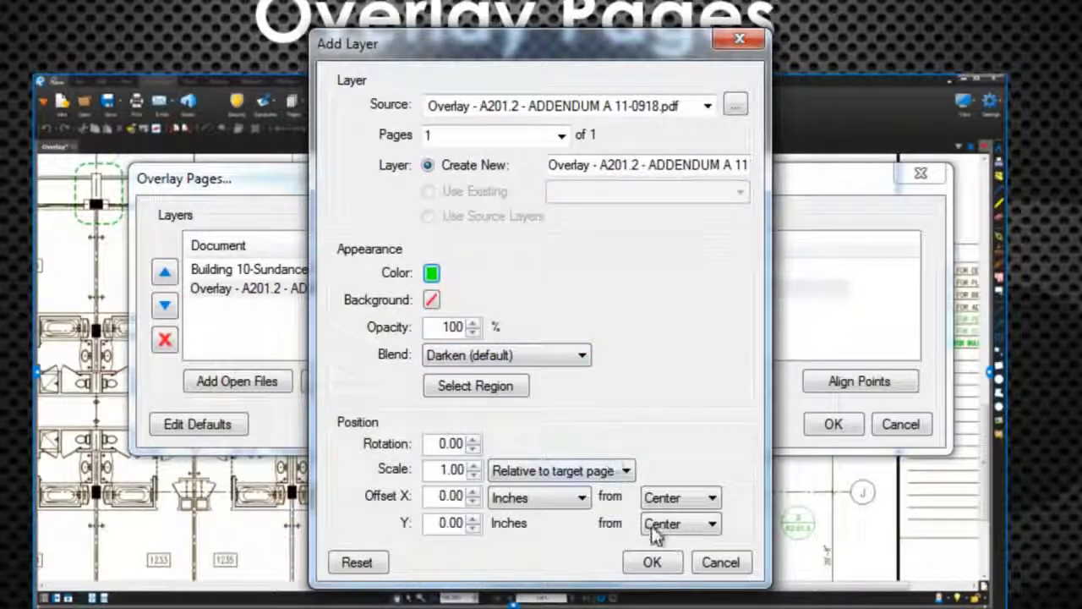
Accept the green layer color and add "Overlay - A201.2 - BULLETIN 1 13-1215.pdf" as a new overlay layer.
{"action": "left_click", "coordinate": [654, 564]}
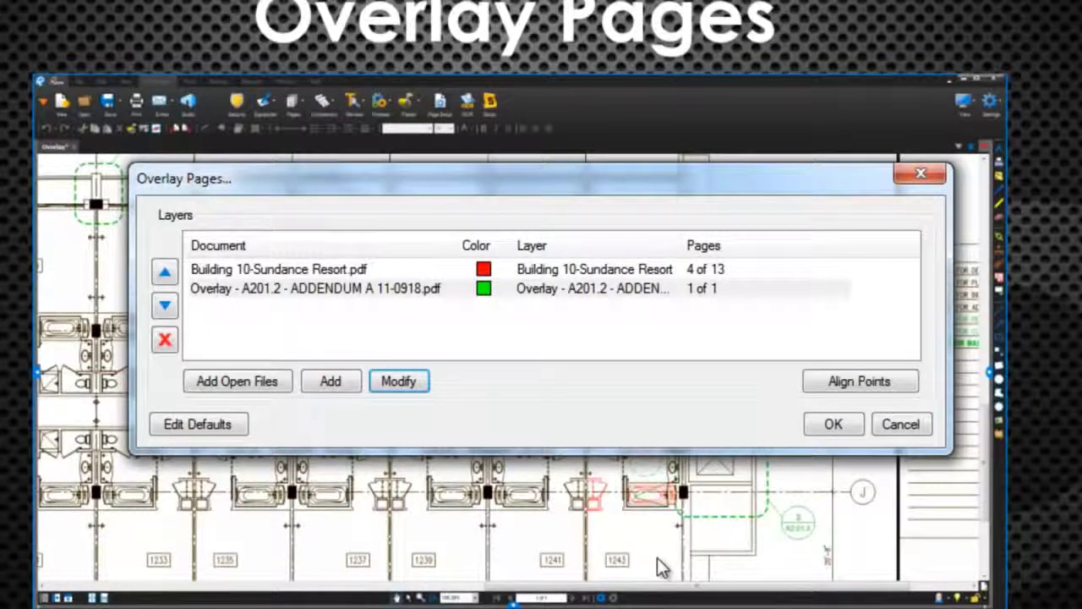
{"action": "left_click", "coordinate": [330, 382]}
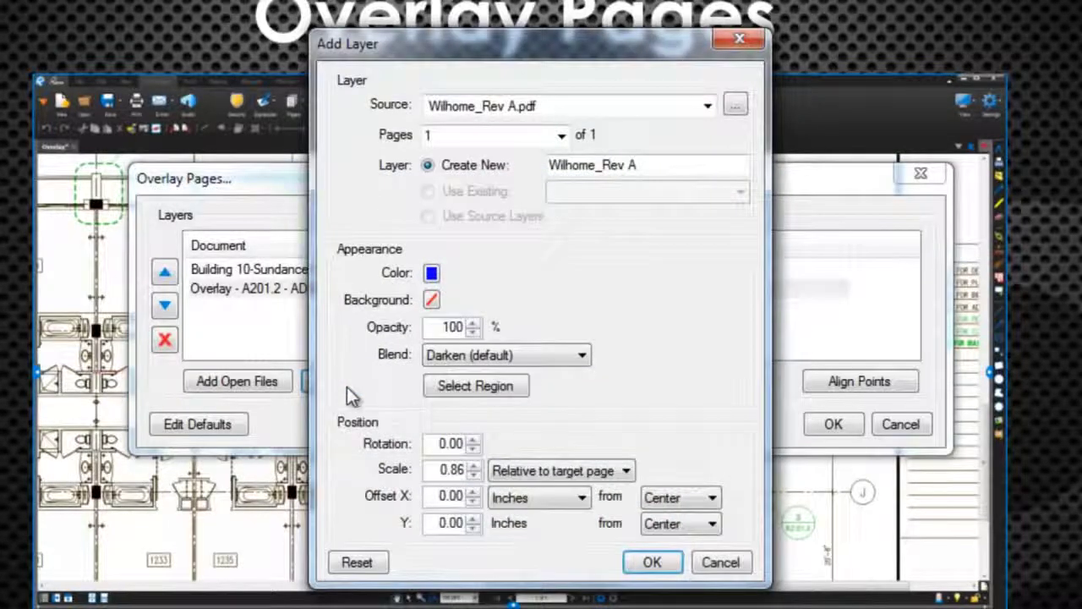
{"action": "left_click", "coordinate": [735, 105]}
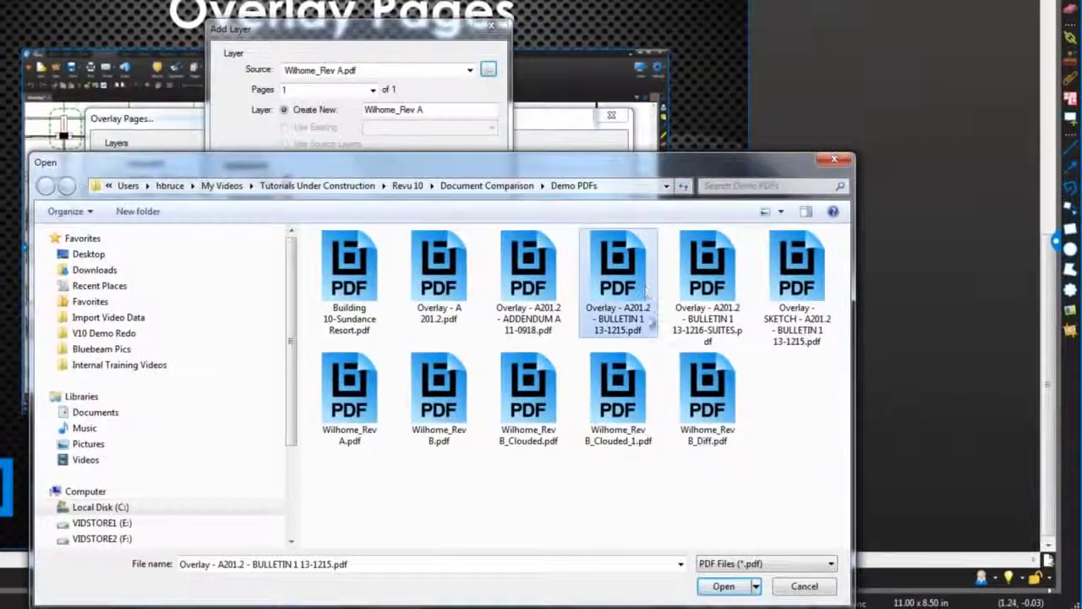
{"action": "left_click", "coordinate": [722, 586]}
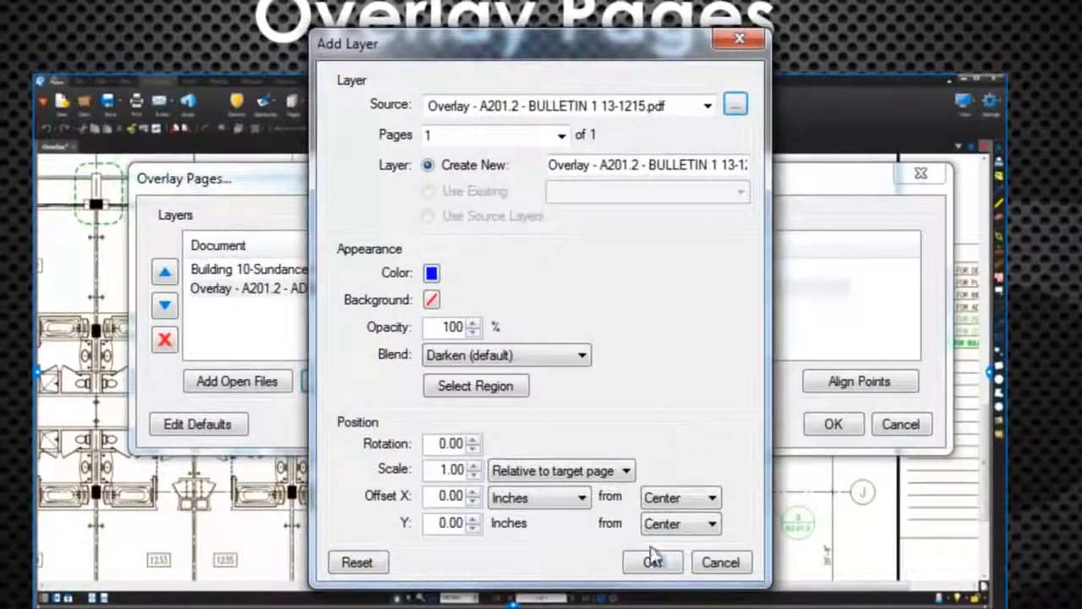
{"action": "left_click", "coordinate": [464, 400]}
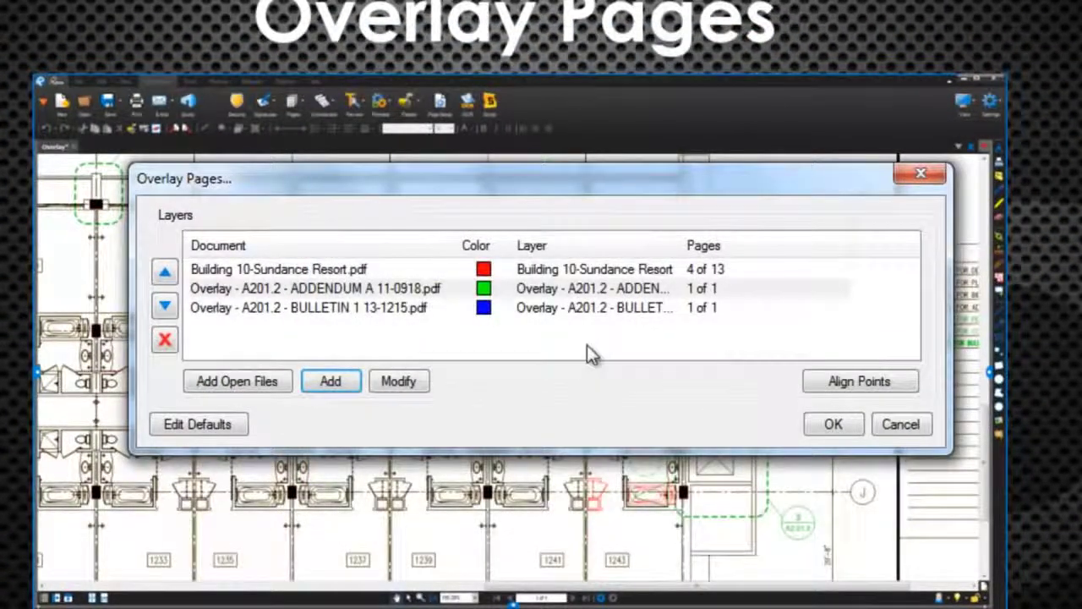
Modify the bulletin layer and shorten its layer name to "BULLETIN 1 13-1215".
{"action": "left_click", "coordinate": [440, 310]}
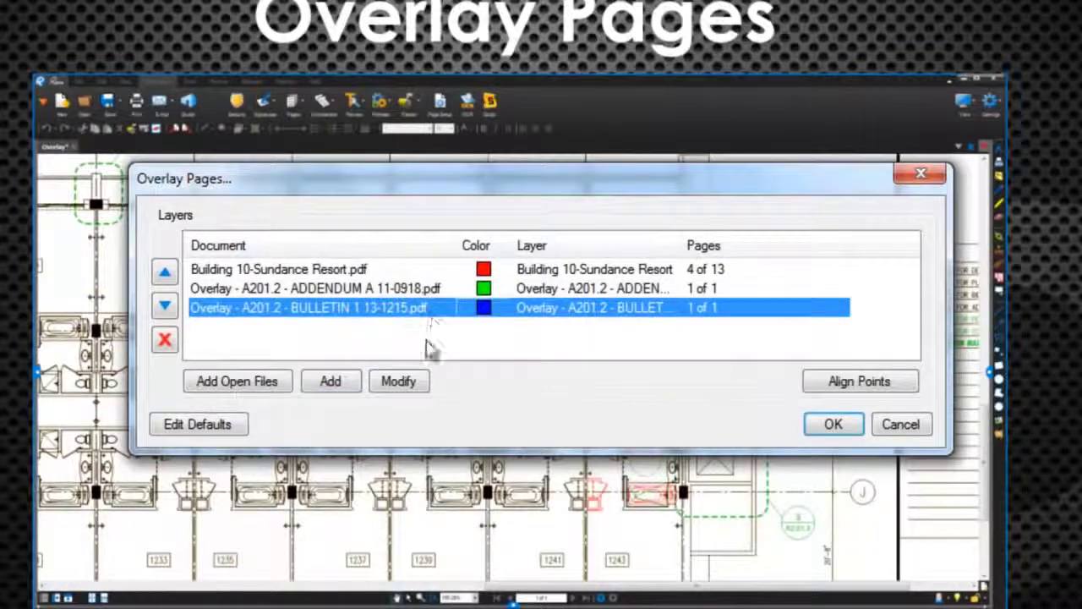
{"action": "left_click", "coordinate": [420, 385]}
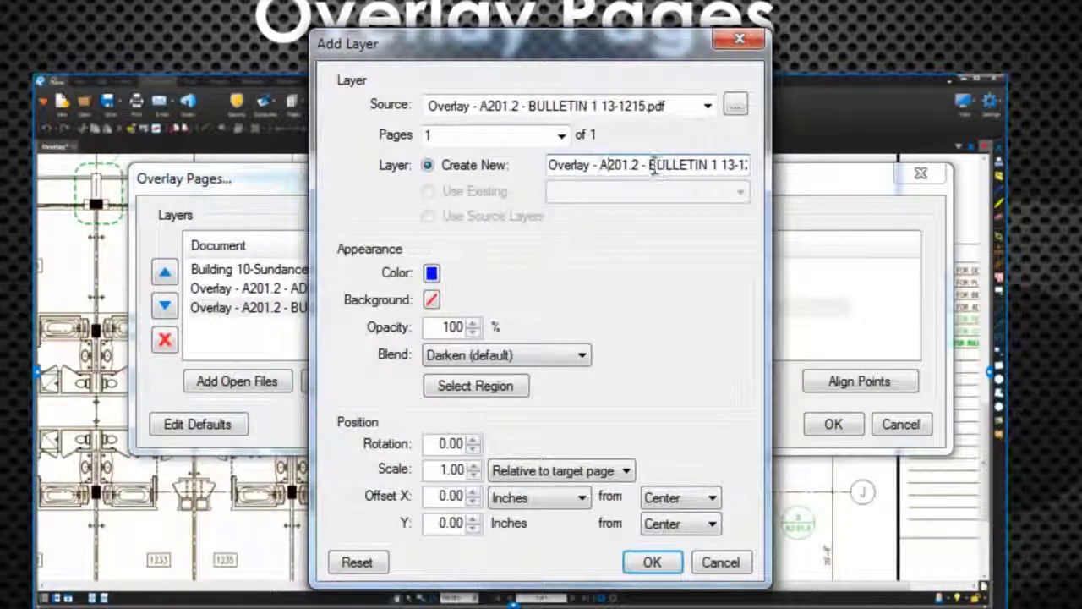
{"action": "left_click_drag", "start_coordinate": [651, 165], "coordinate": [522, 162]}
{"action": "key", "text": "Delete"}
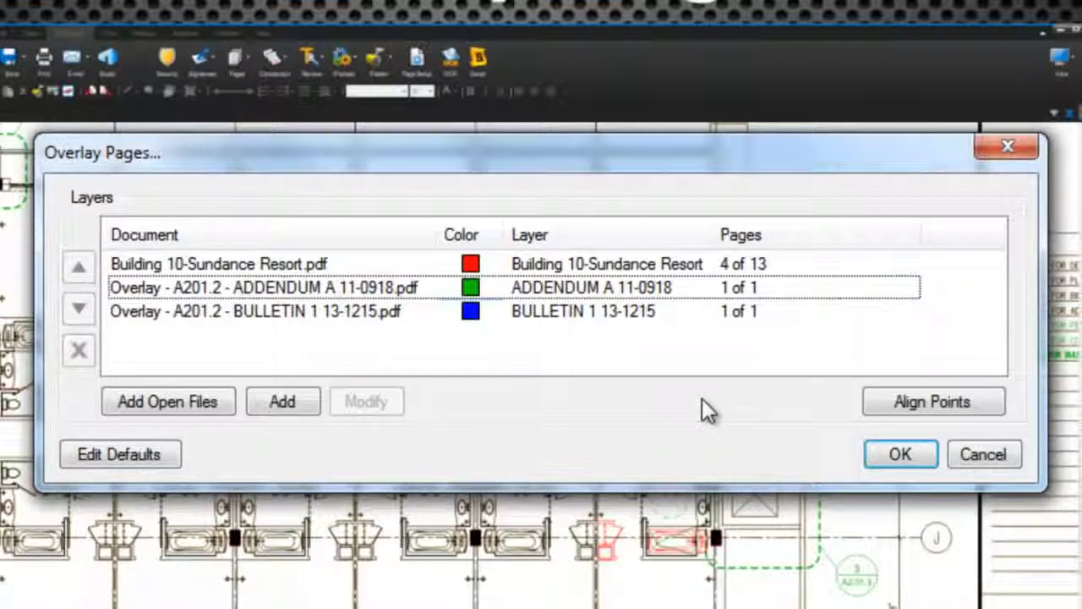
Start manual point alignment and pick points on the Building 10-Sundance Resort plan at the outer grid A columns of rooms 1262 and 1263.
{"action": "left_click", "coordinate": [924, 404]}
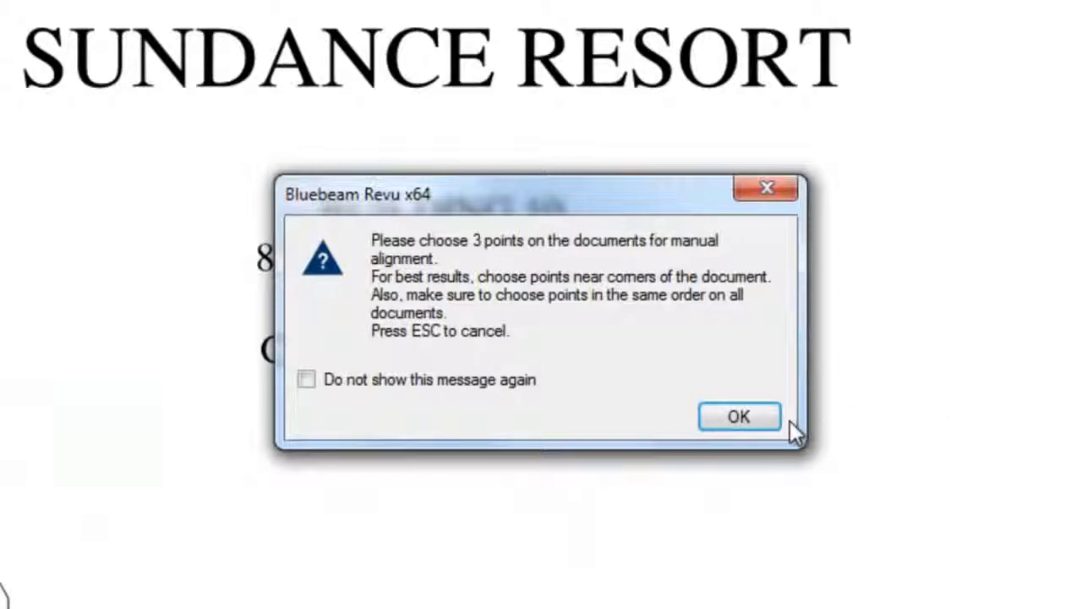
{"action": "left_click", "coordinate": [774, 418]}
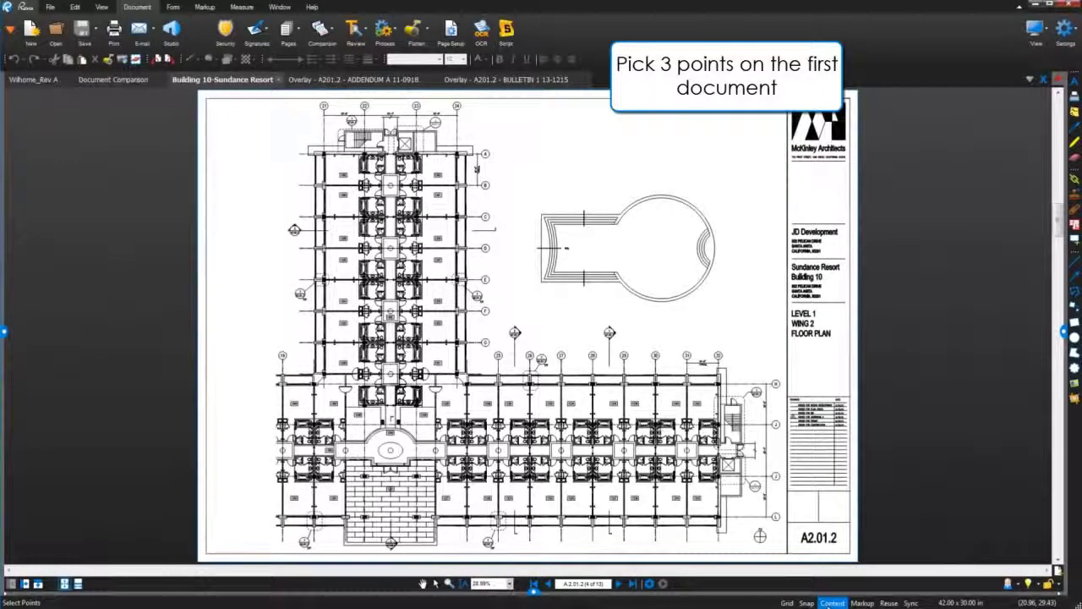
{"action": "scroll", "coordinate": [333, 154], "scroll_direction": "up", "scroll_amount": 5}
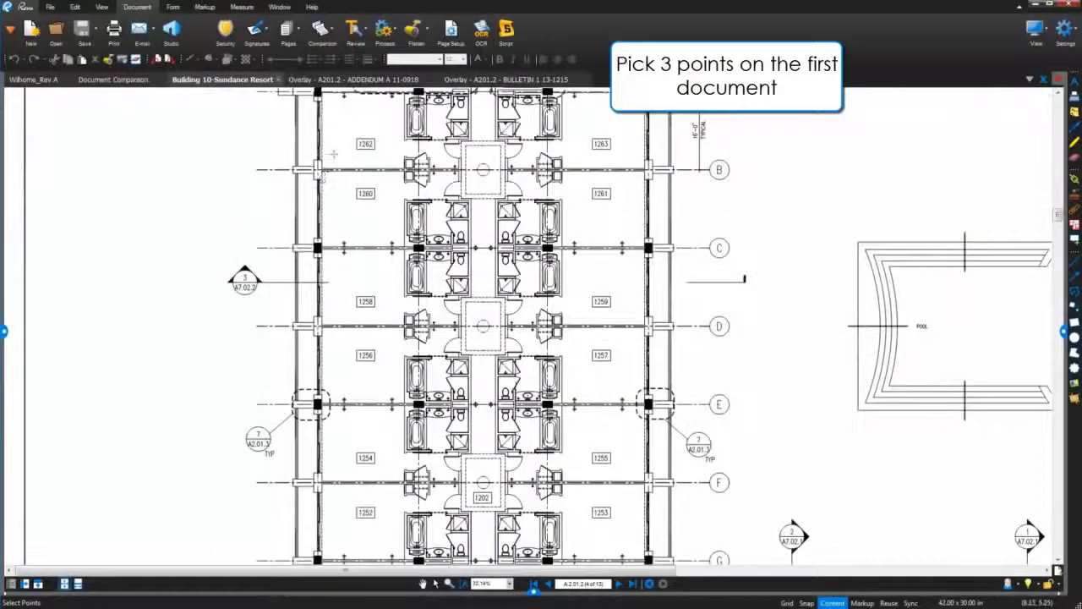
{"action": "scroll", "coordinate": [333, 154], "scroll_direction": "up", "scroll_amount": 3}
{"action": "scroll", "coordinate": [335, 264], "scroll_direction": "up", "scroll_amount": 3}
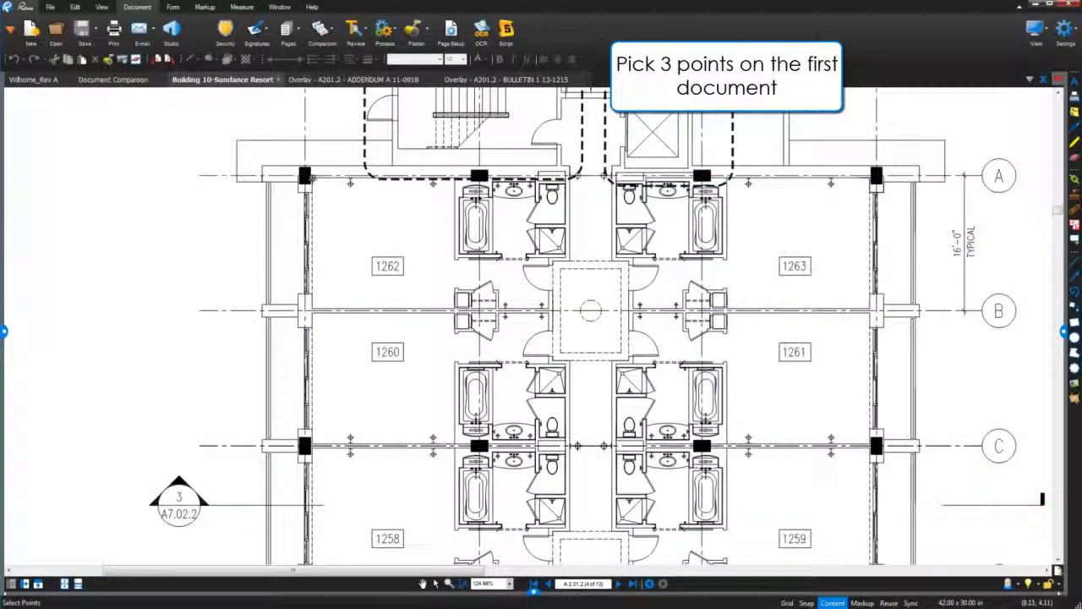
{"action": "left_click", "coordinate": [311, 179]}
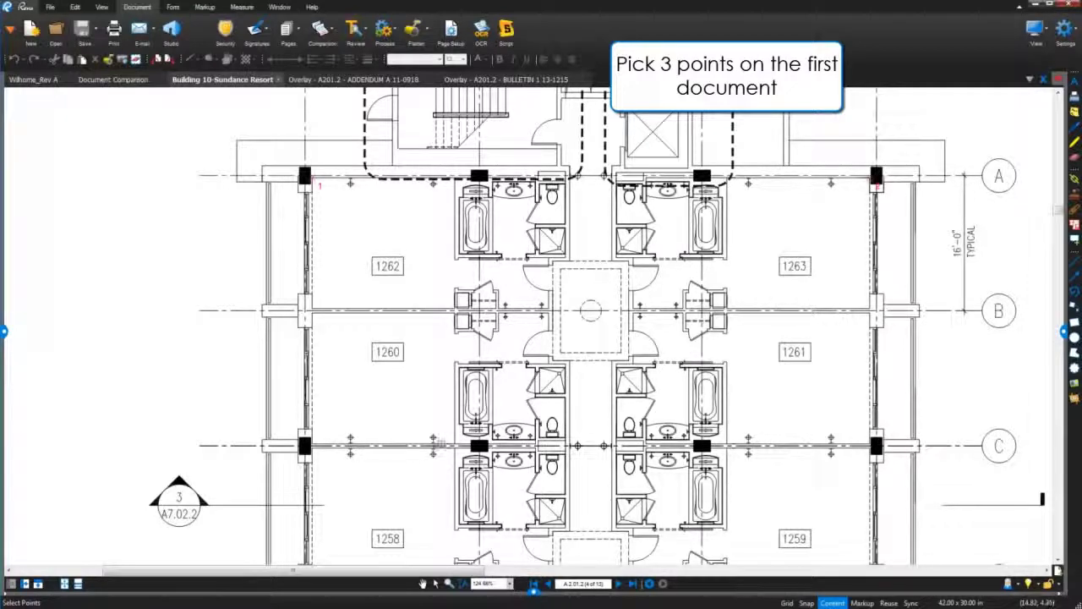
Pick the third alignment point on the Building 10-Sundance Resort plan at the wall corner of room 1304 below grid 19.
{"action": "left_click_drag", "start_coordinate": [423, 502], "coordinate": [437, 247]}
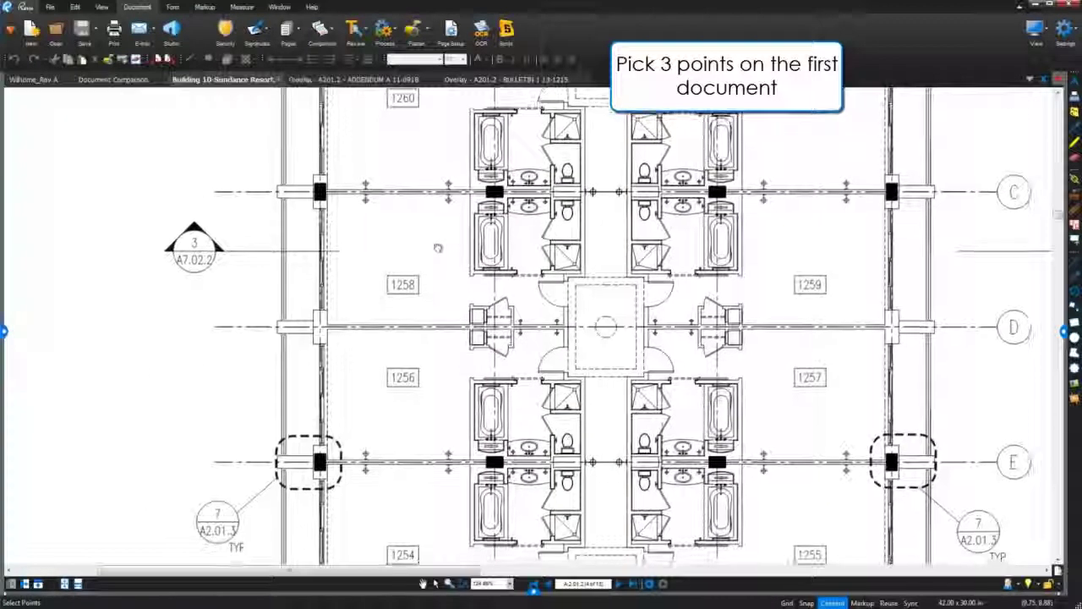
{"action": "left_click_drag", "start_coordinate": [414, 504], "coordinate": [505, 120]}
{"action": "left_click_drag", "start_coordinate": [449, 468], "coordinate": [513, 261]}
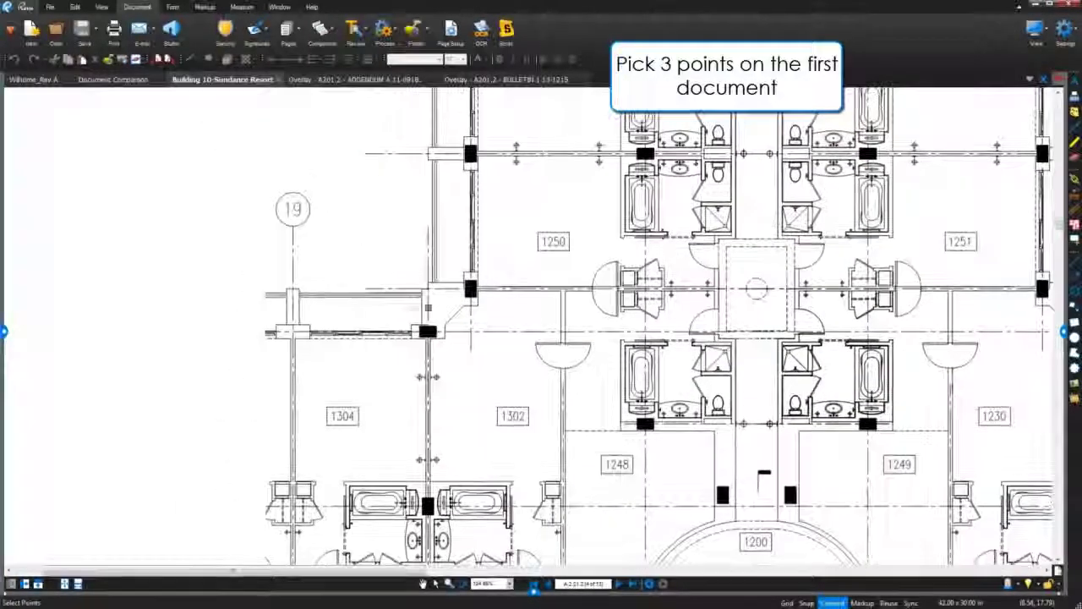
{"action": "left_click", "coordinate": [296, 338]}
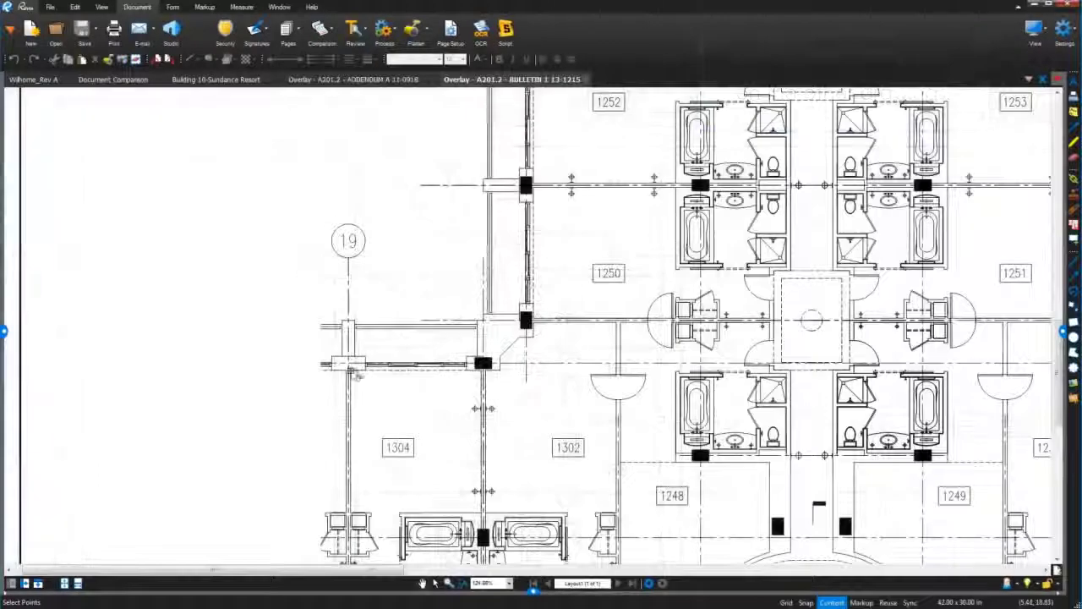
Pick the matching third point at room 1304 on the BULLETIN 1 13-1215 plan and generate the three-layer overlay.
{"action": "left_click", "coordinate": [357, 373]}
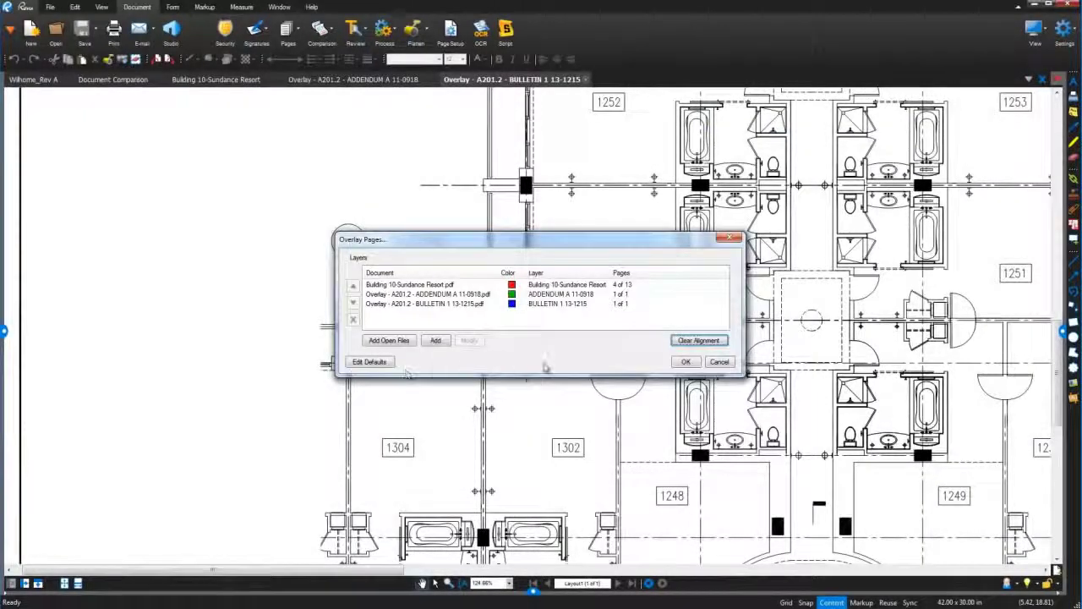
{"action": "left_click", "coordinate": [685, 361]}
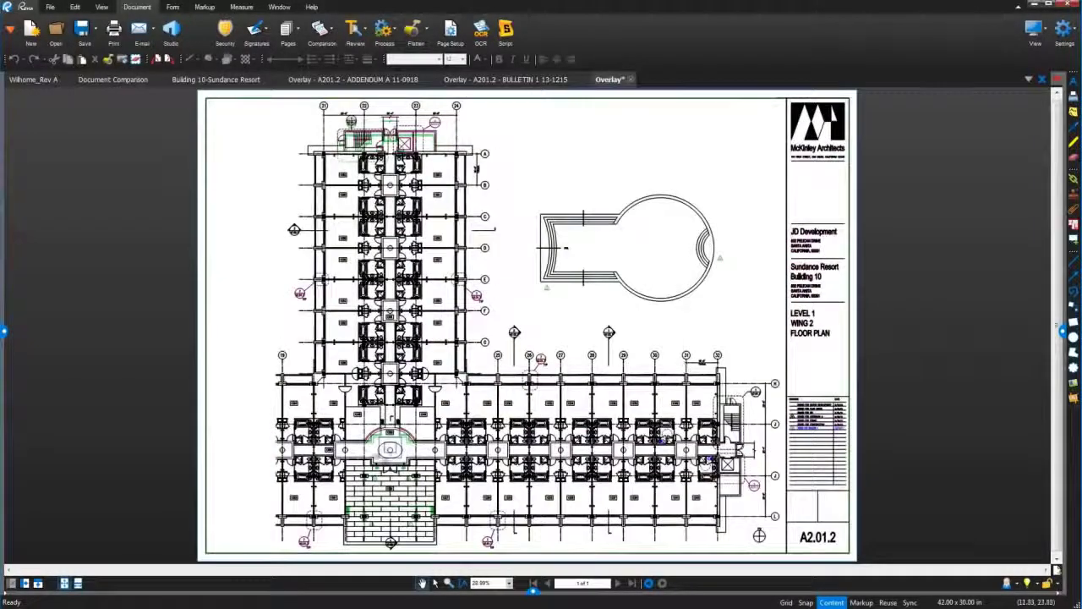
{"action": "scroll", "coordinate": [371, 478], "scroll_direction": "up", "scroll_amount": 6}
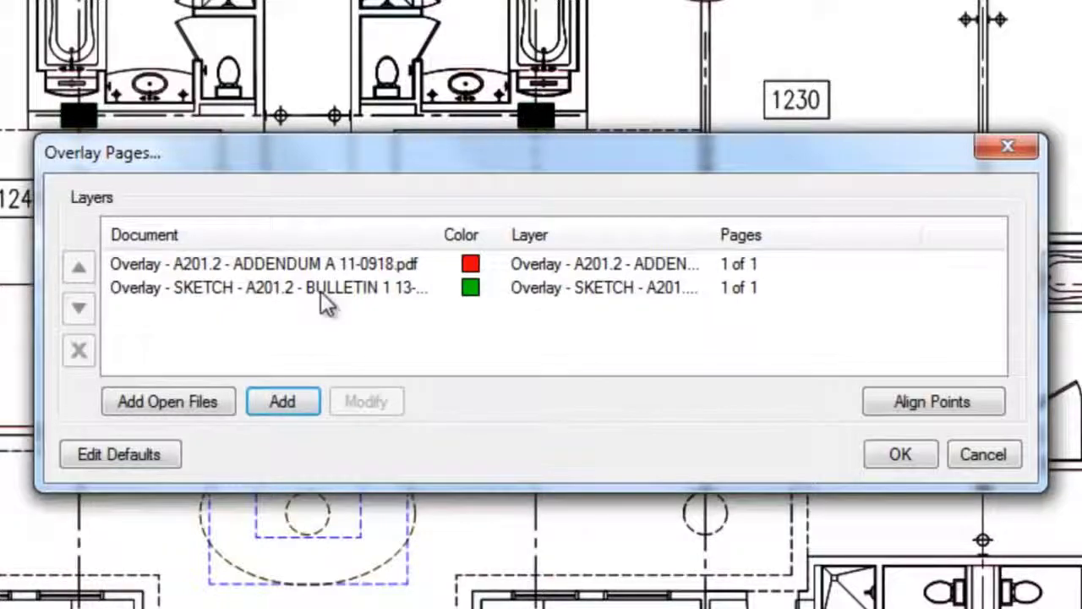
Start point alignment for the sketch overlay and pick points on the ADDENDUM A 11-0918 plan at the columns bounding rooms 1240 to 1243.
{"action": "left_click", "coordinate": [923, 415]}
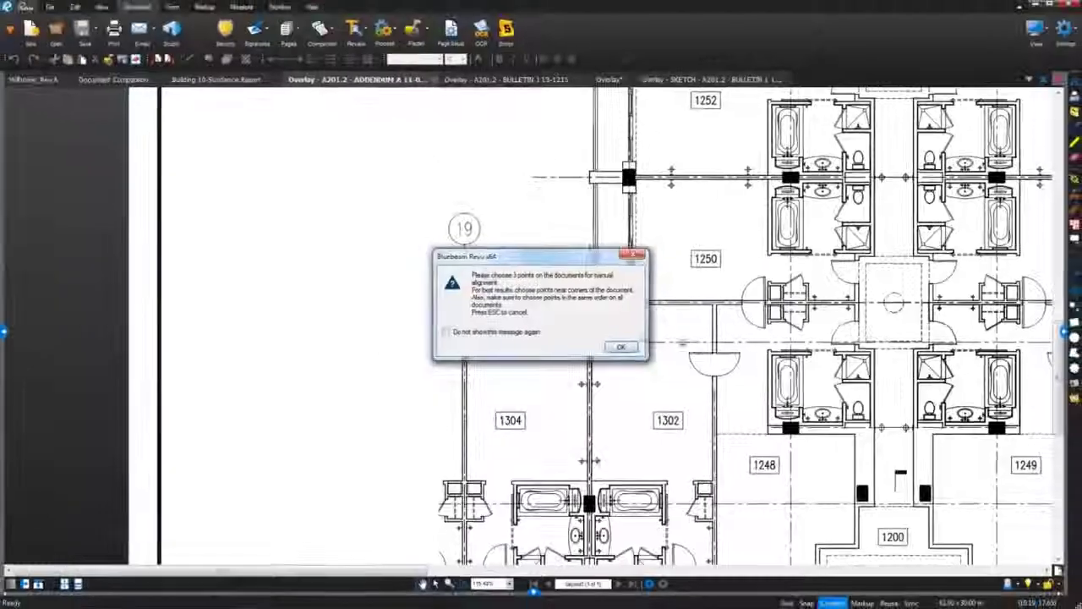
{"action": "left_click", "coordinate": [620, 347]}
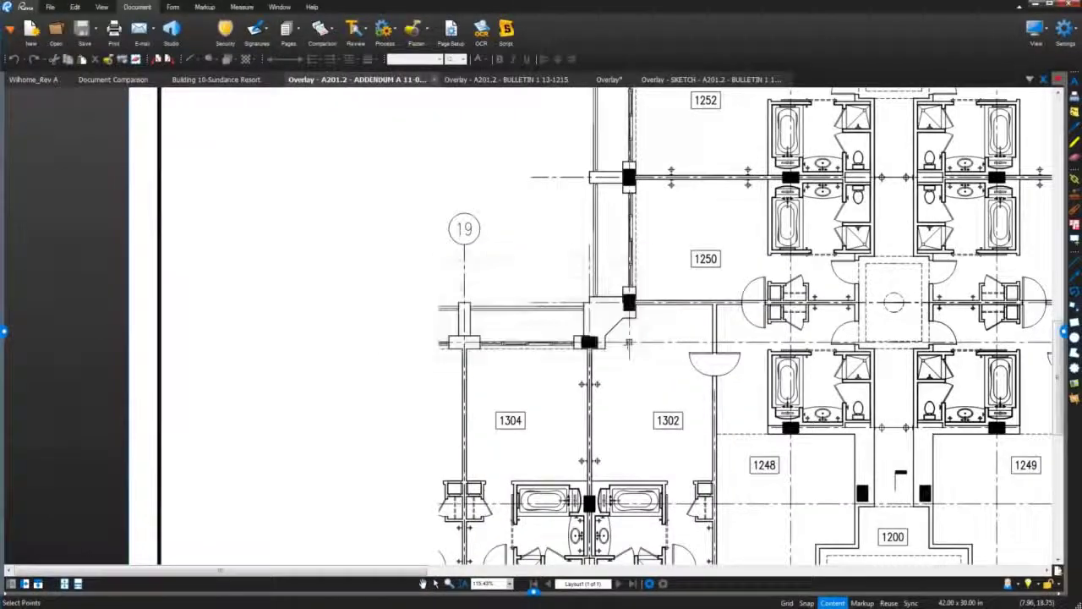
{"action": "left_click_drag", "start_coordinate": [995, 410], "coordinate": [364, 339]}
{"action": "left_click_drag", "start_coordinate": [815, 314], "coordinate": [394, 256]}
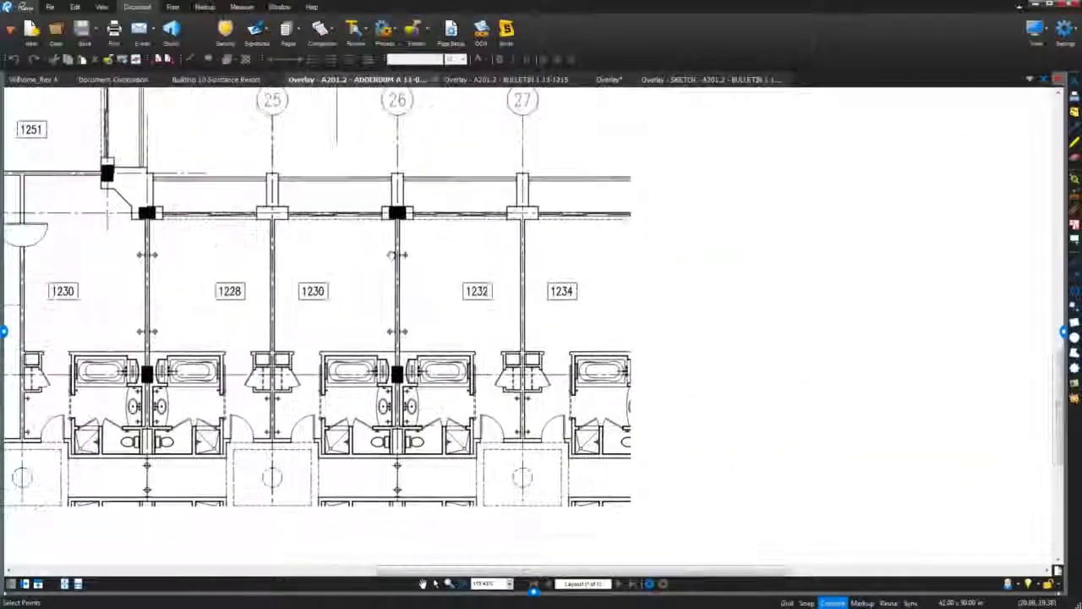
{"action": "left_click_drag", "start_coordinate": [900, 274], "coordinate": [314, 235]}
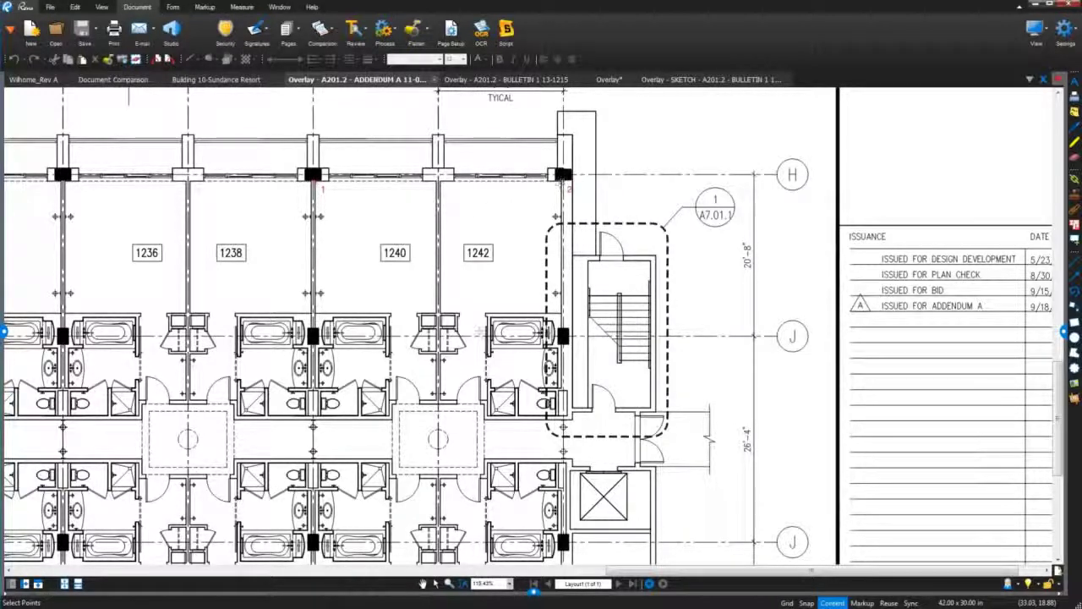
{"action": "scroll", "coordinate": [565, 175], "scroll_direction": "down", "scroll_amount": 5}
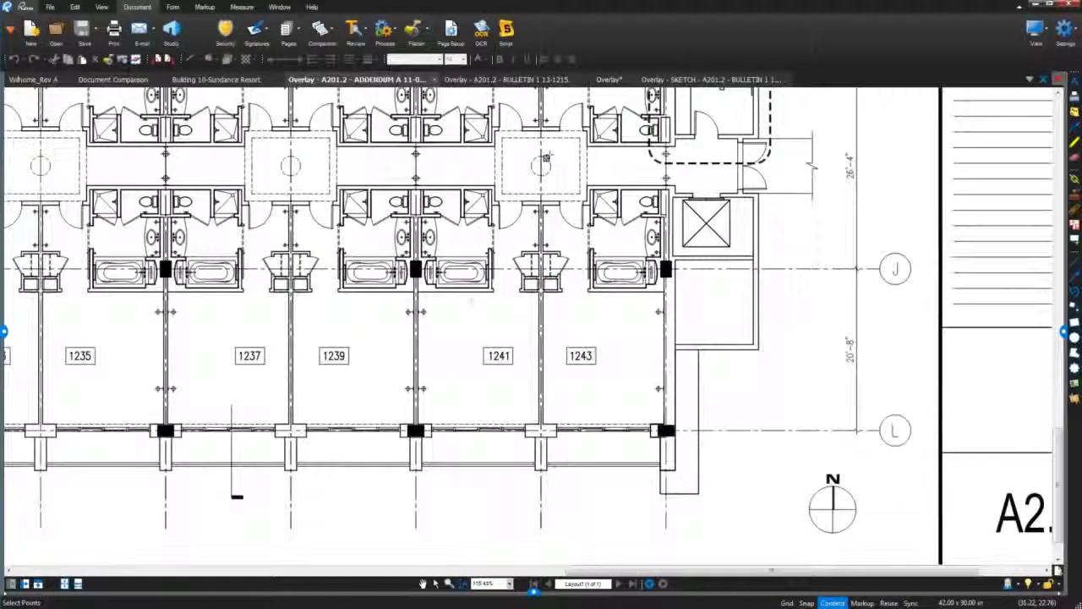
Pick the three matching points on the BULLETIN 1 sketch at the outer column corners of rooms 1240, 1242 and 1241.
{"action": "key", "text": "ctrl+Tab"}
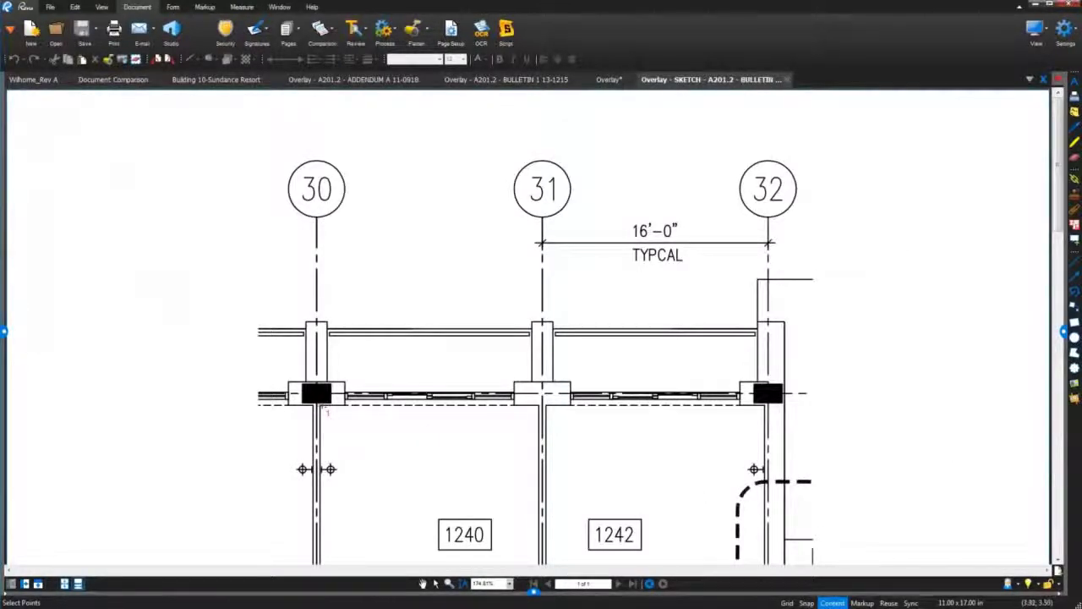
{"action": "scroll", "coordinate": [460, 495], "scroll_direction": "down", "scroll_amount": 5}
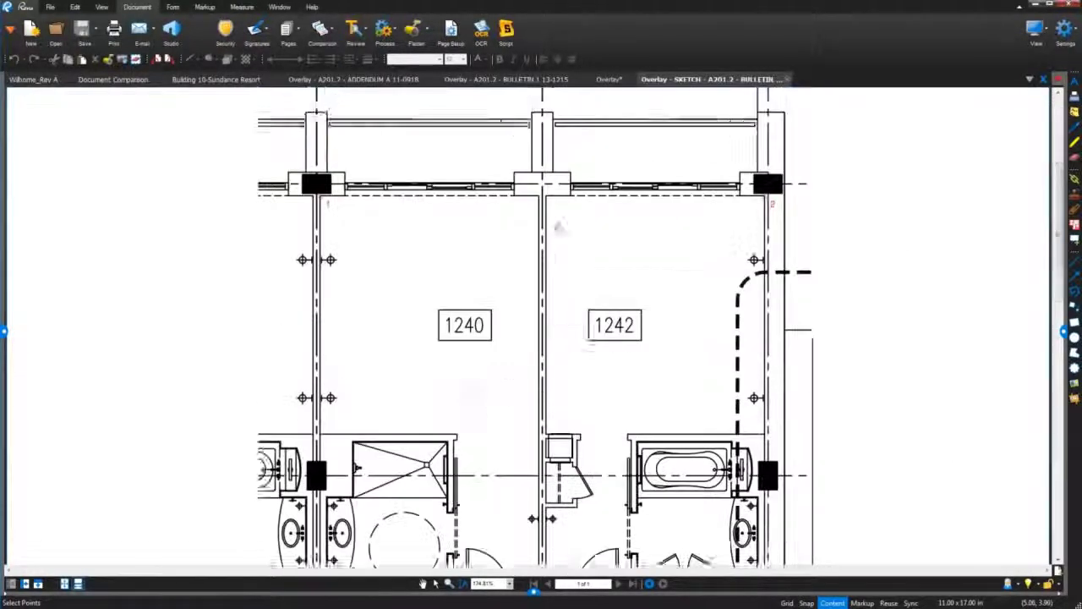
{"action": "scroll", "coordinate": [461, 495], "scroll_direction": "down", "scroll_amount": 7}
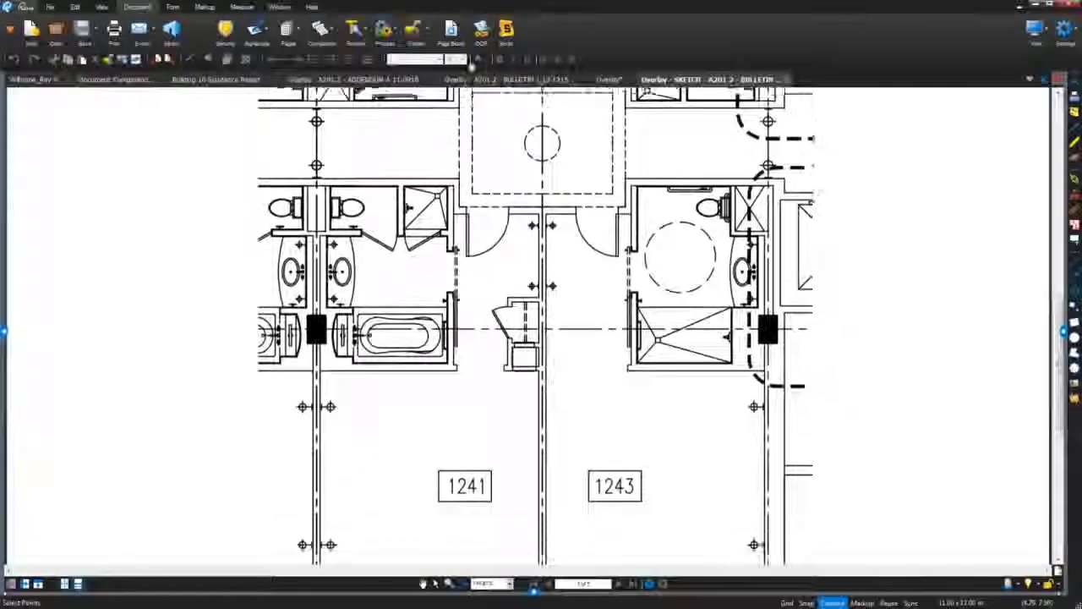
{"action": "left_click_drag", "start_coordinate": [460, 395], "coordinate": [453, 143]}
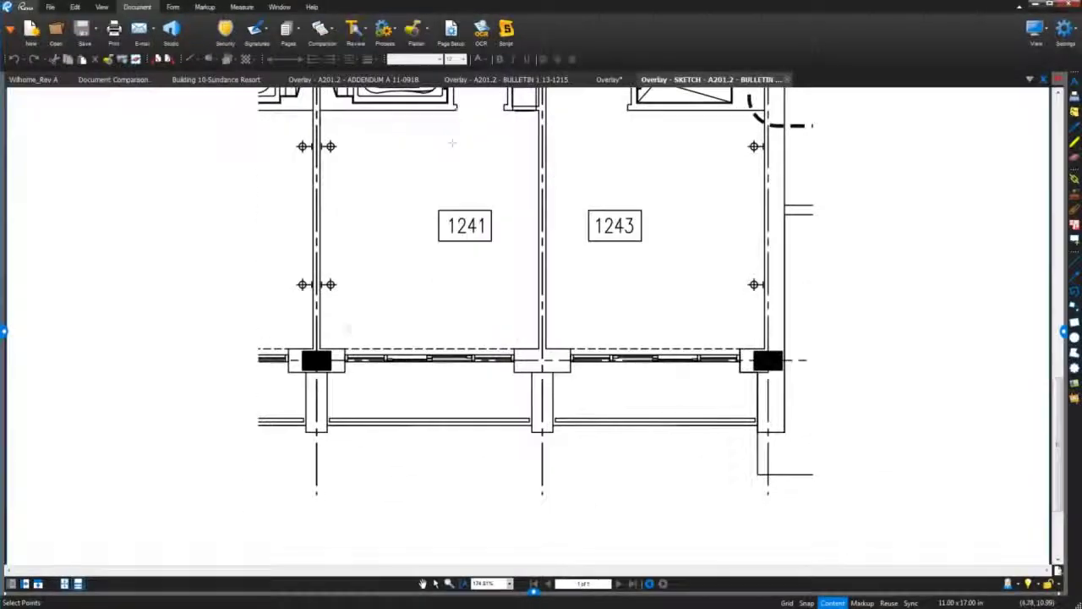
{"action": "left_click", "coordinate": [318, 346]}
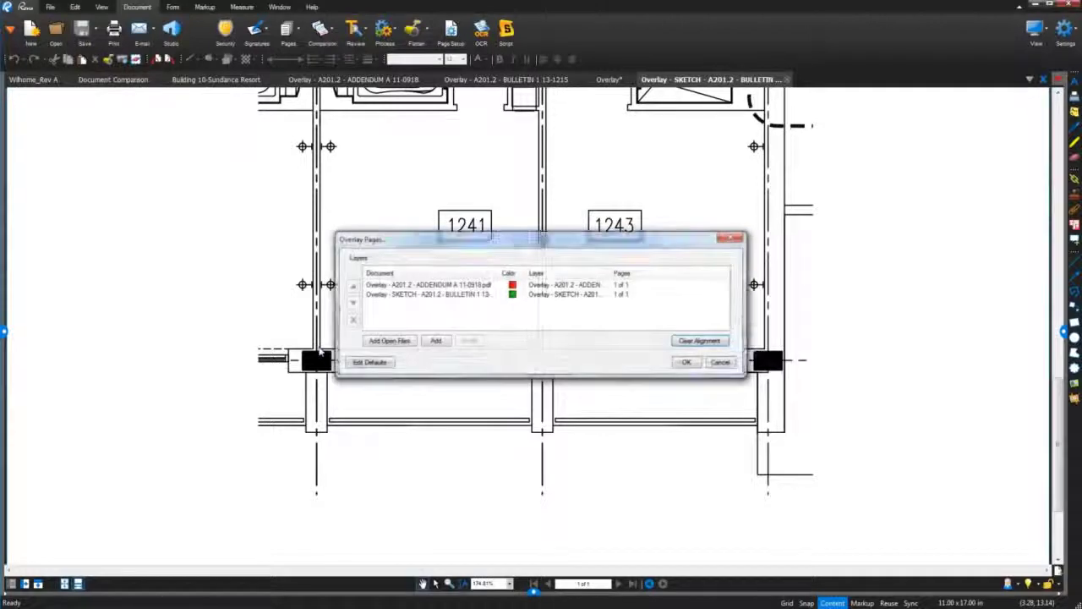
Generate the overlay of the addendum plan and the sketch, and inspect the aligned area around rooms 1240 to 1243.
{"action": "left_click", "coordinate": [687, 363]}
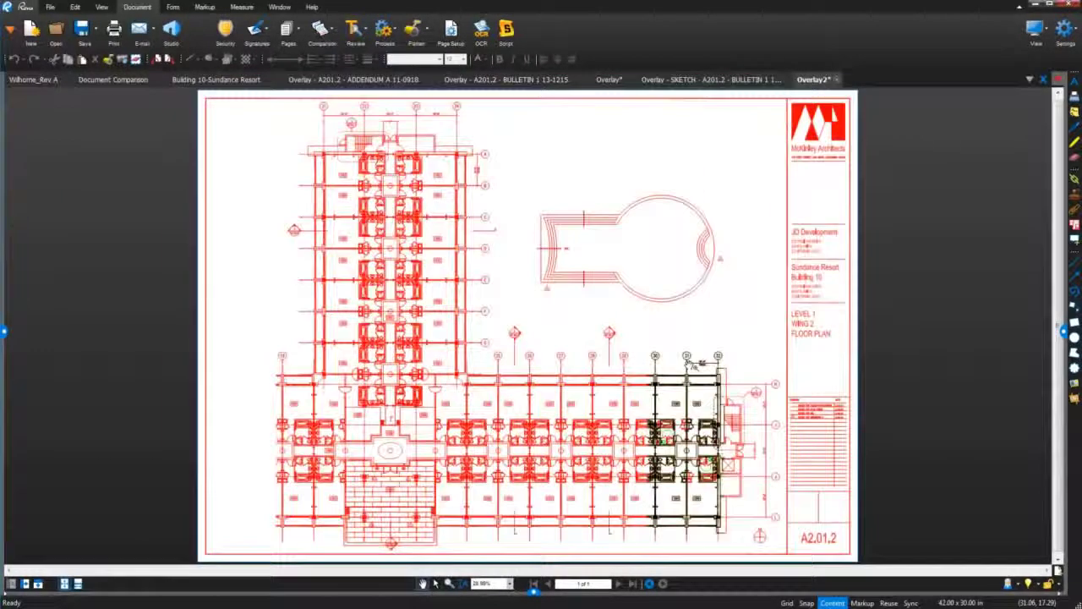
{"action": "scroll", "coordinate": [689, 430], "scroll_direction": "up", "scroll_amount": 6}
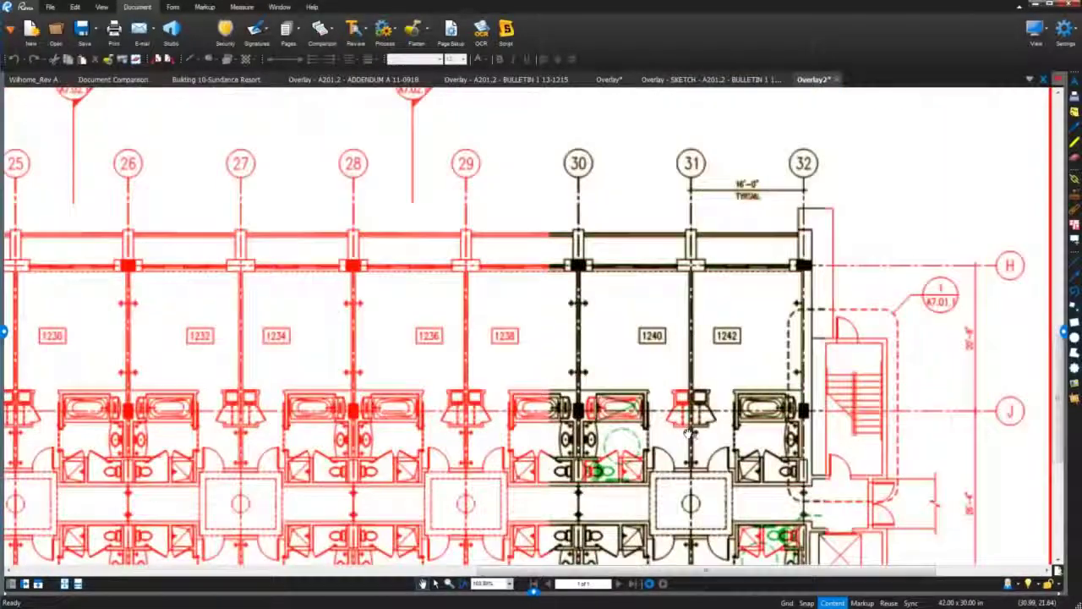
{"action": "left_click_drag", "start_coordinate": [689, 431], "coordinate": [563, 270]}
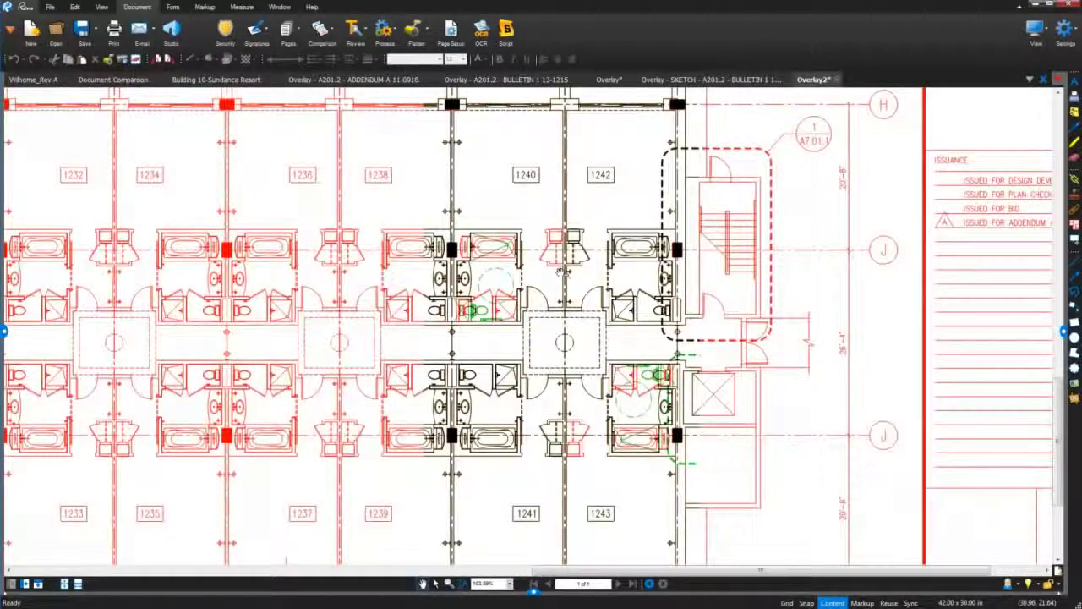